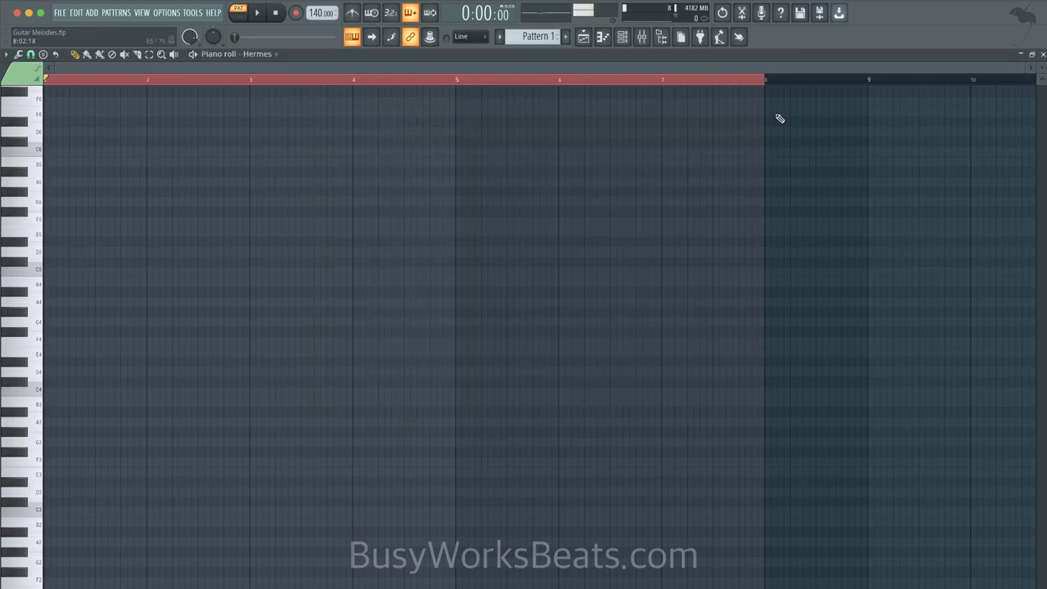
- Inspect the Hermes channel's Guitar - Emotion preset and briefly check playback of the pattern
left_click(1042, 54)
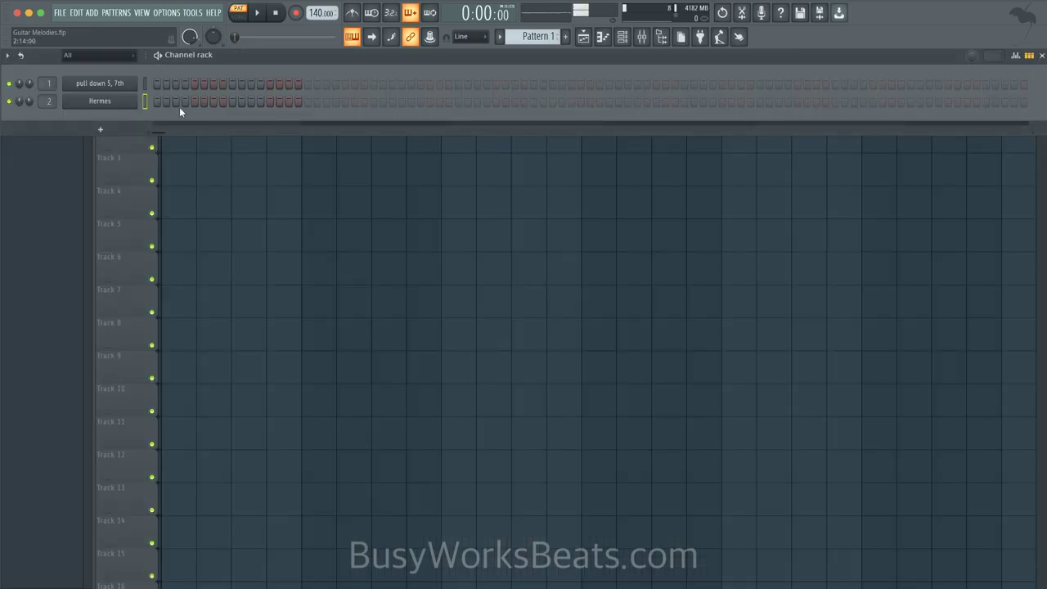
left_click(130, 99)
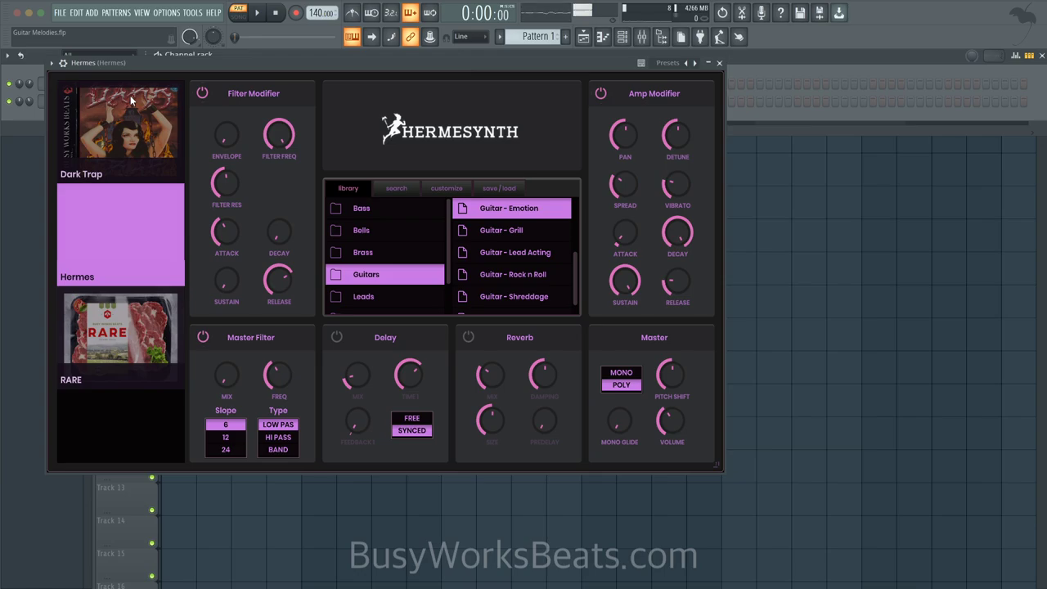
key("space")
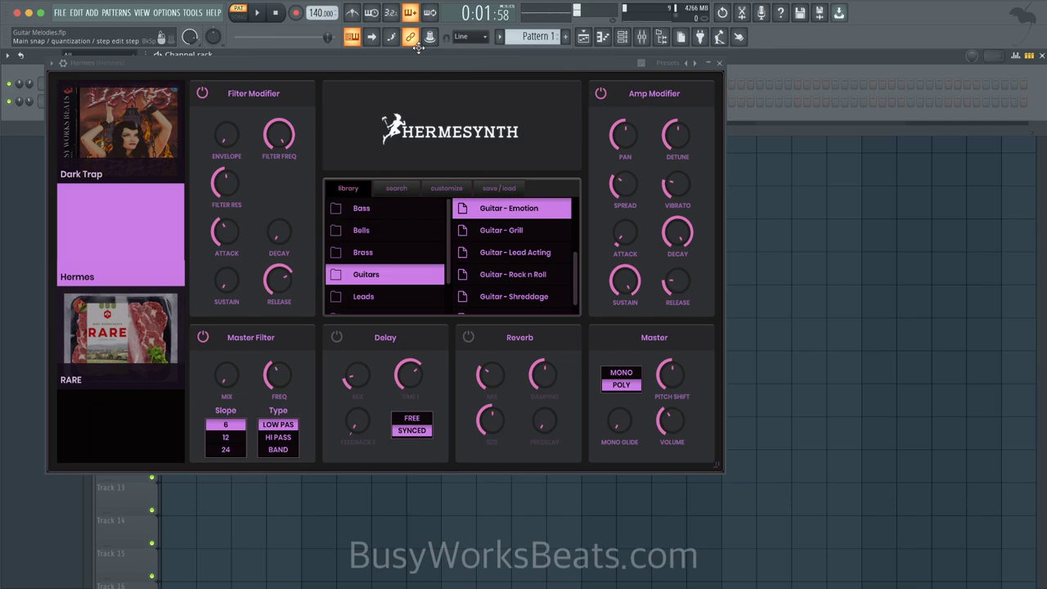
key("space")
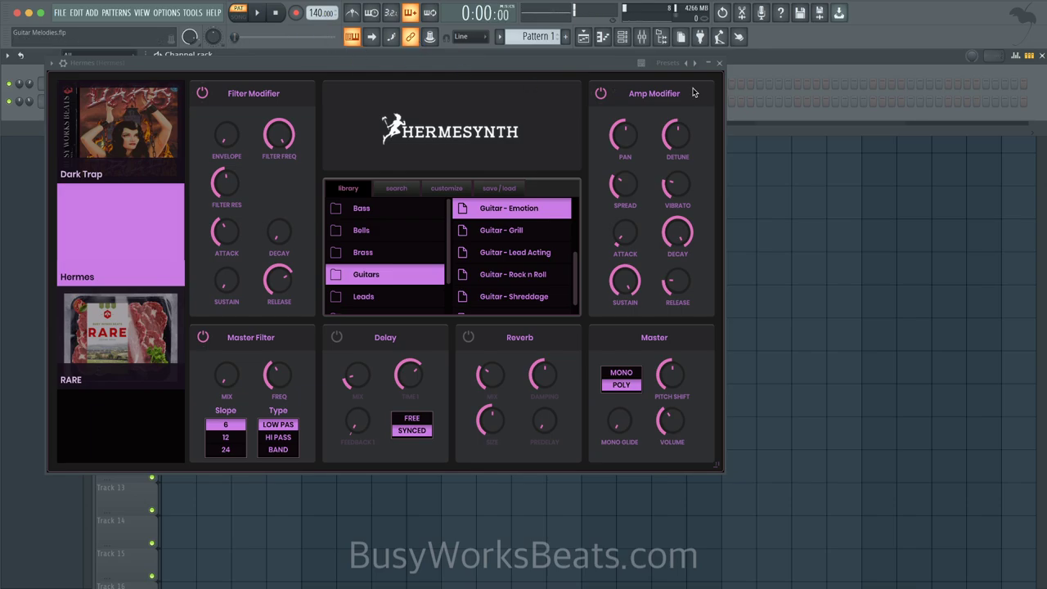
left_click(720, 63)
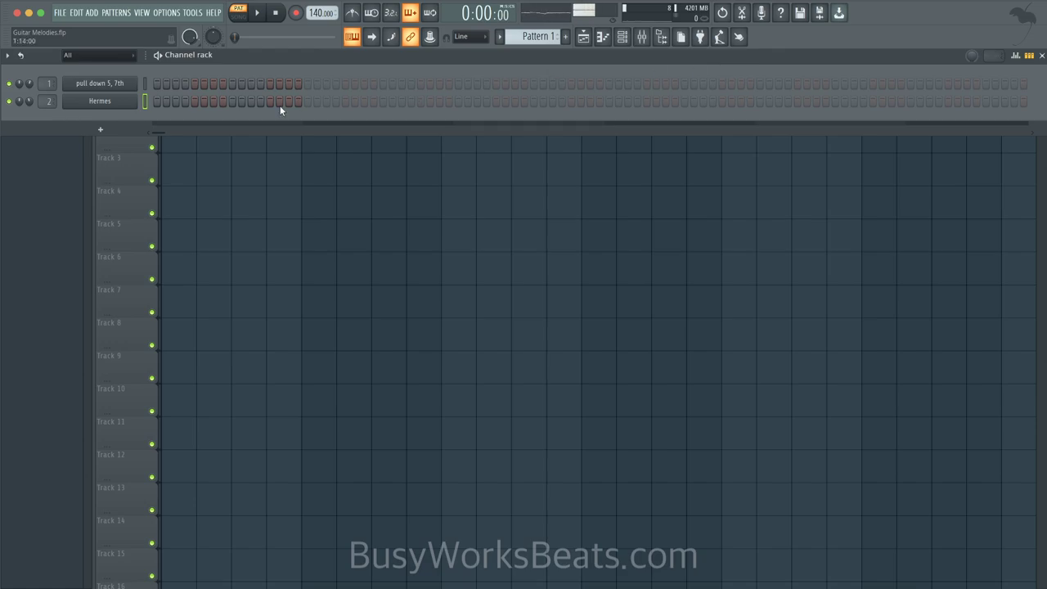
right_click(135, 99)
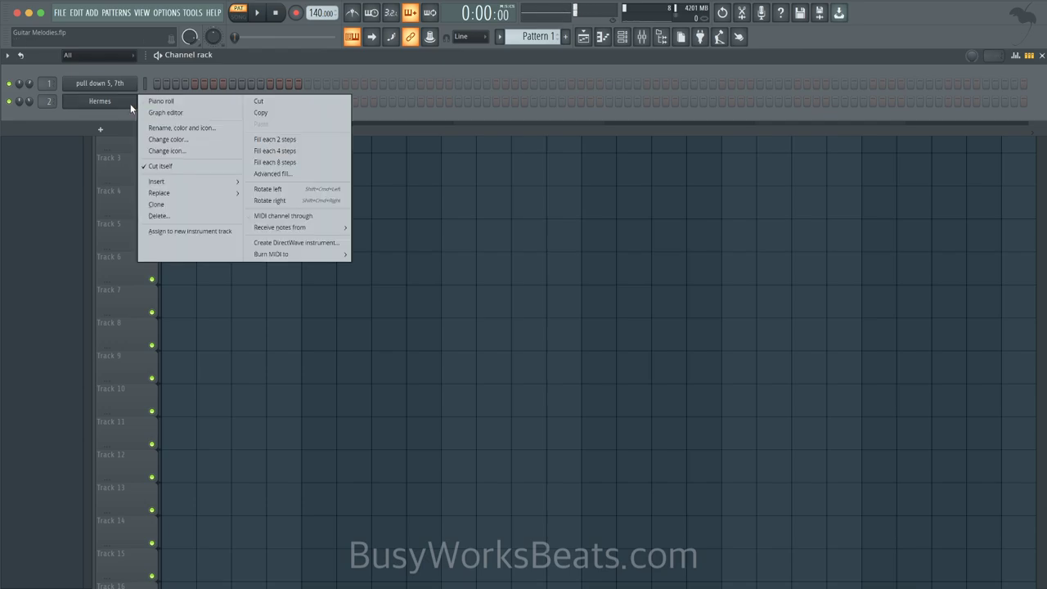
left_click(174, 98)
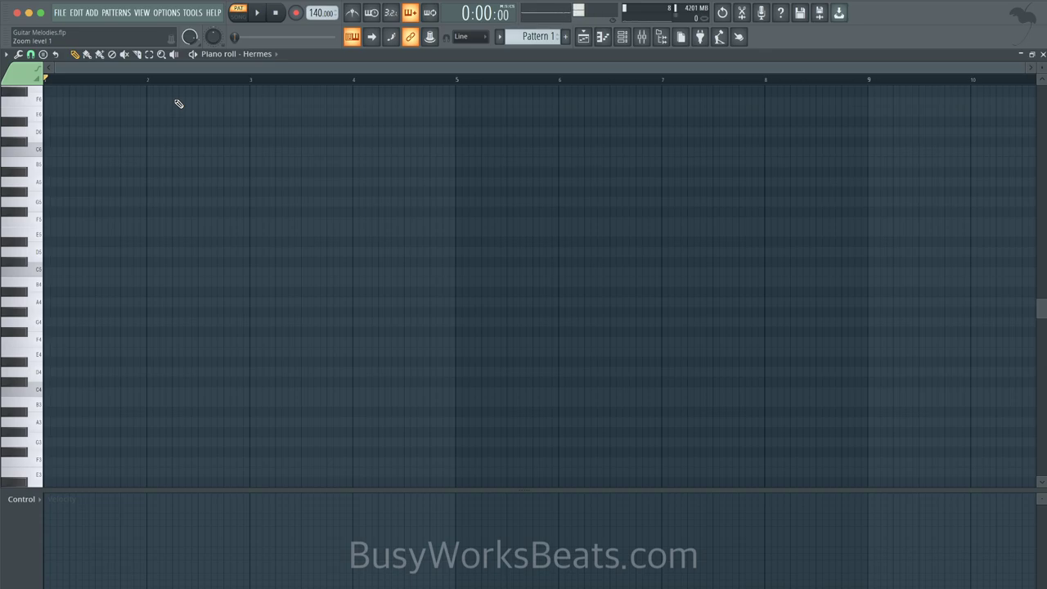
left_click_drag(311, 182, 478, 182)
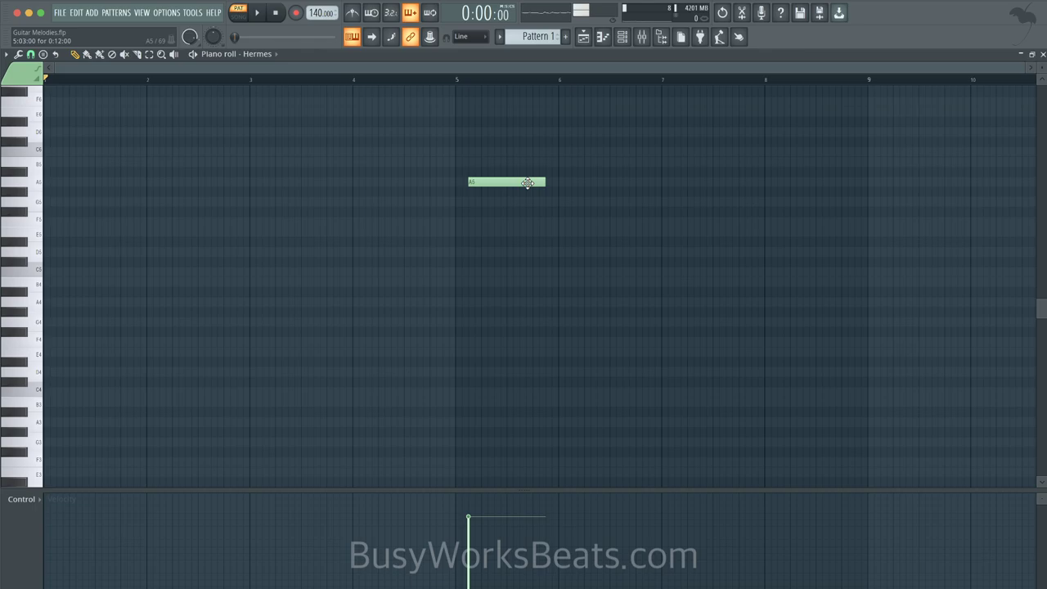
right_click(528, 182)
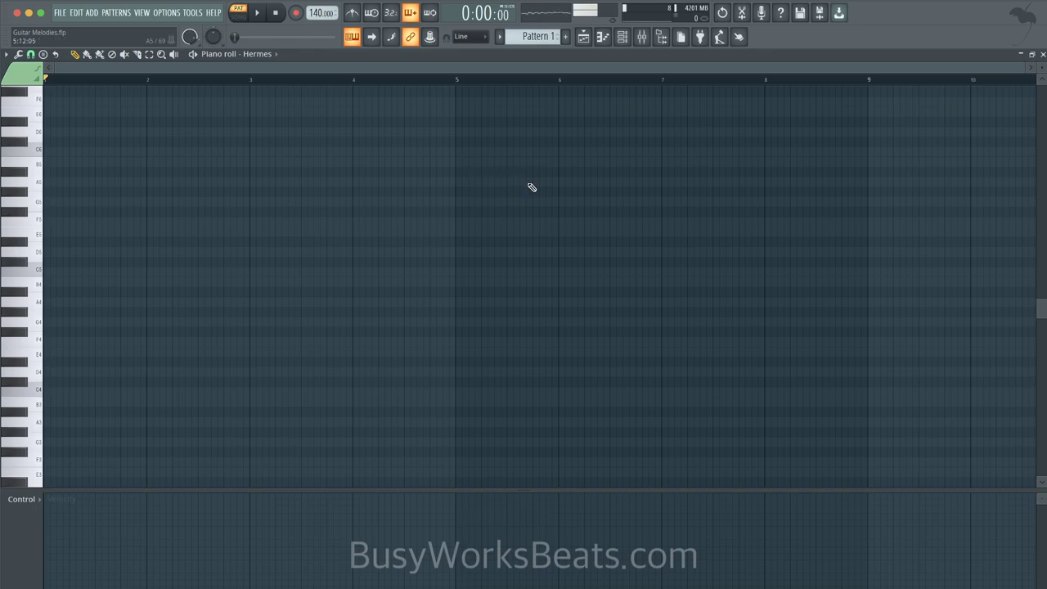
left_click(1042, 54)
- Open the Hermes channel's piano roll and stamp a one-bar minor 7th chord rooted on A4 in bar 1
right_click(123, 103)
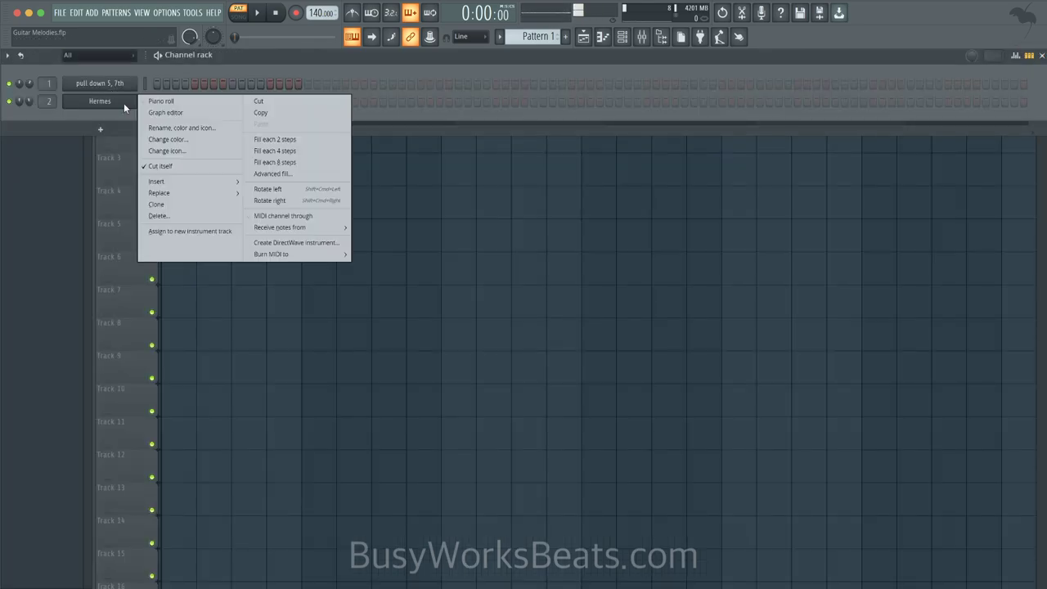
left_click(166, 101)
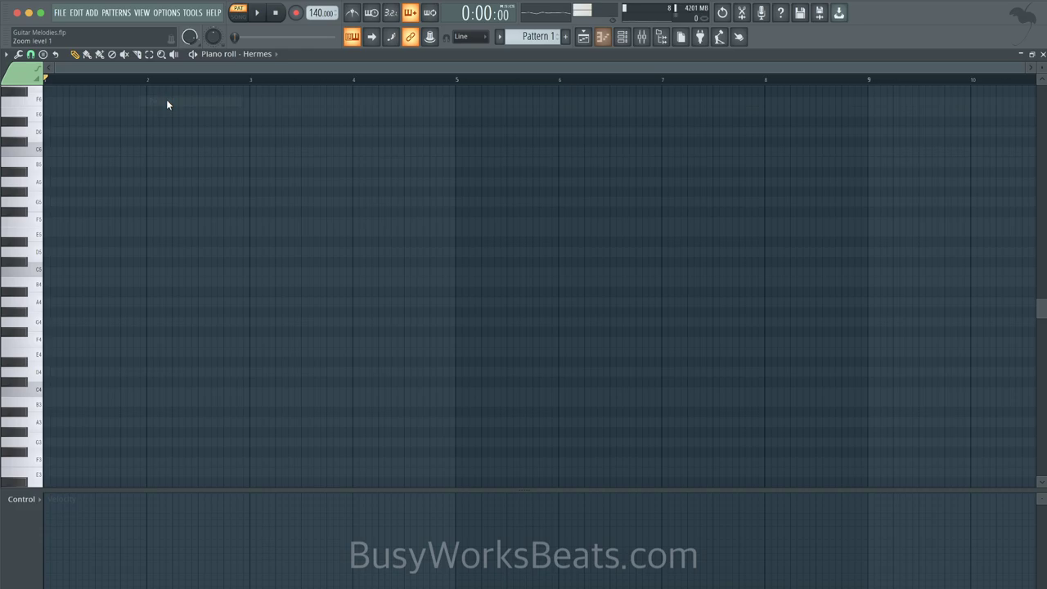
left_click(43, 54)
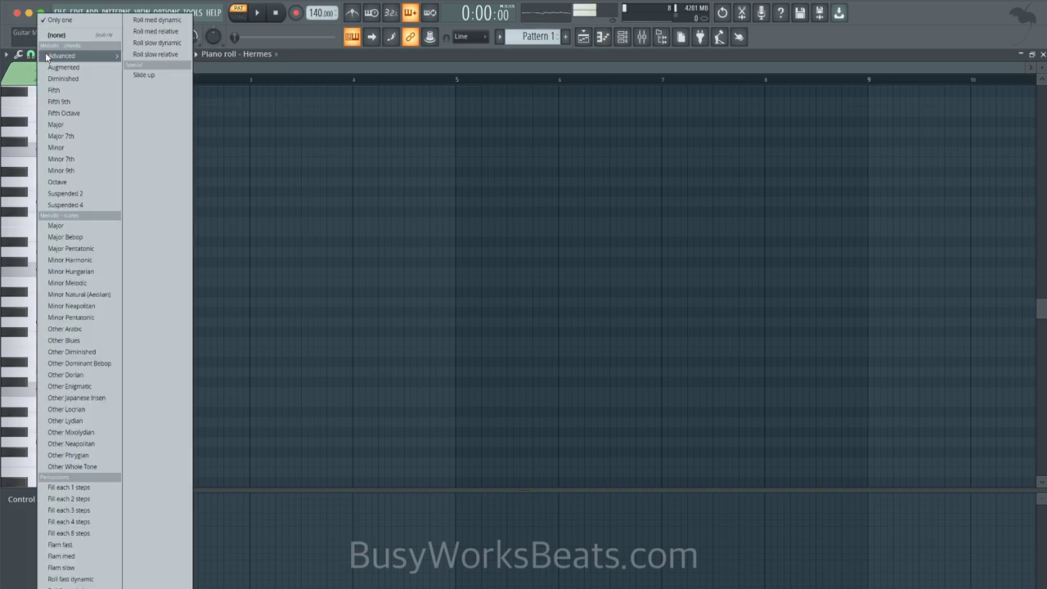
left_click(76, 152)
left_click_drag(68, 304, 40, 299)
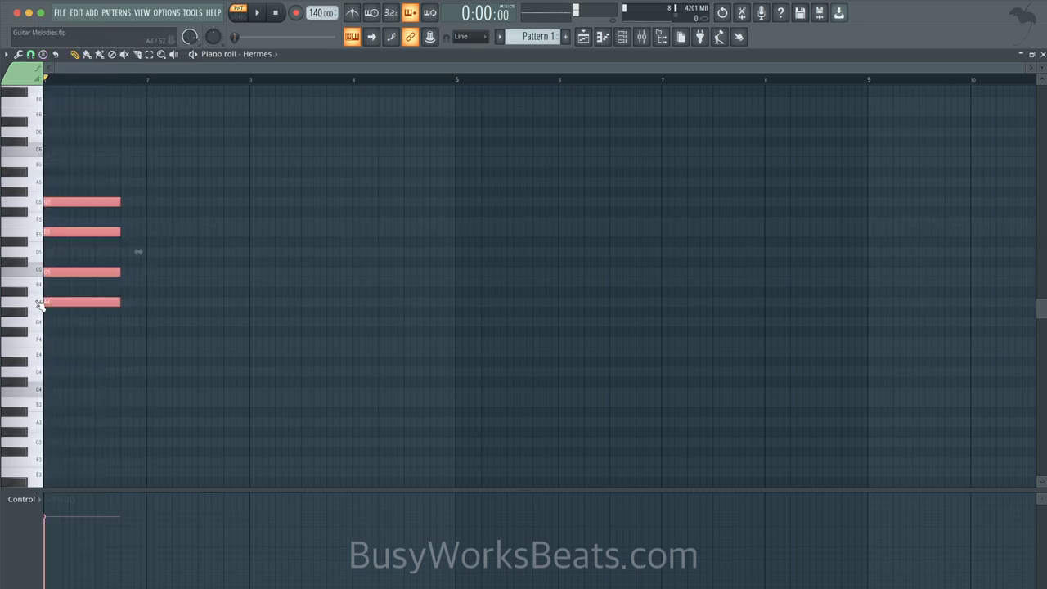
left_click_drag(121, 301, 147, 301)
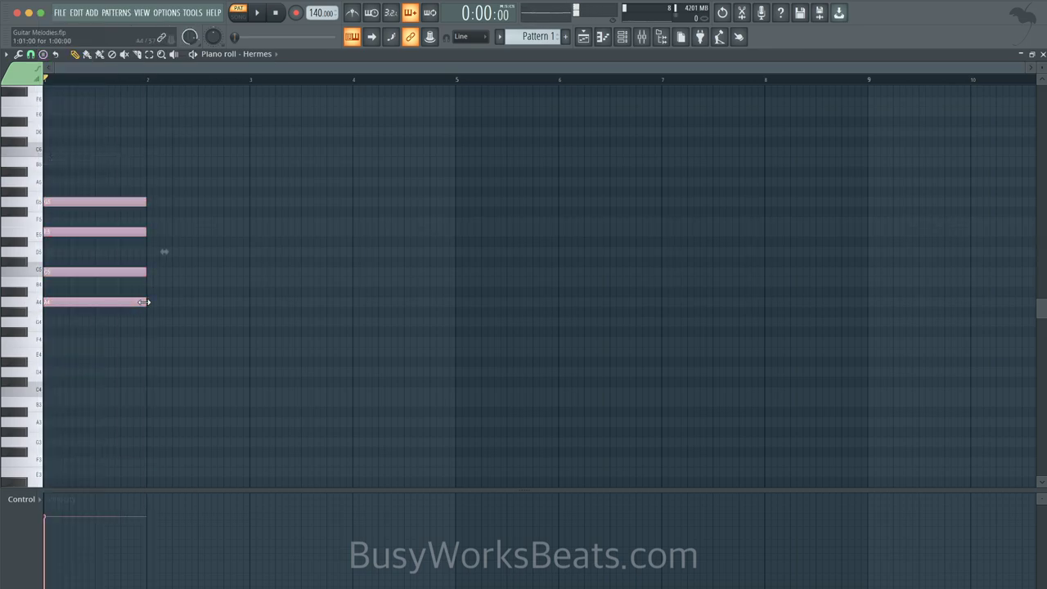
- Stamp an advanced 6add9 chord rooted on F4 across bar 2
left_click(43, 54)
mouse_move(102, 57)
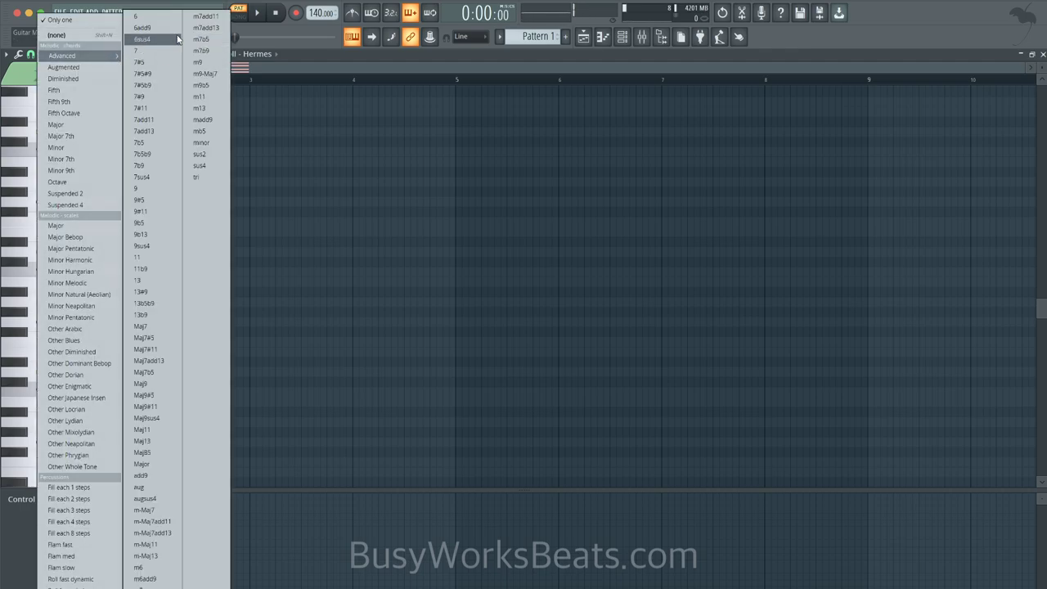
left_click(163, 31)
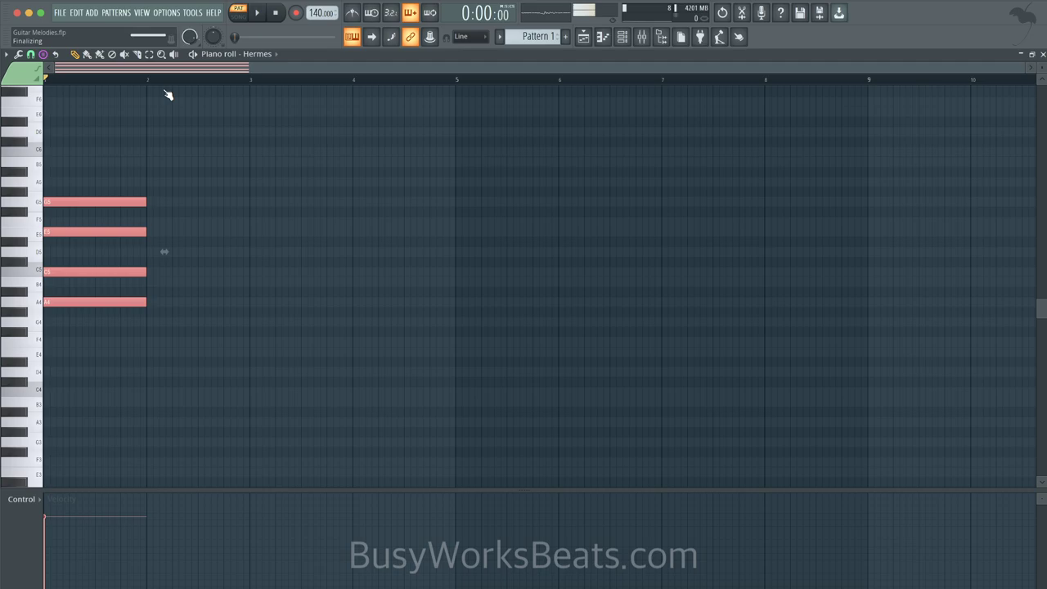
mouse_move(159, 350)
left_mouse_down()
mouse_move(152, 331)
mouse_move(150, 341)
left_mouse_up()
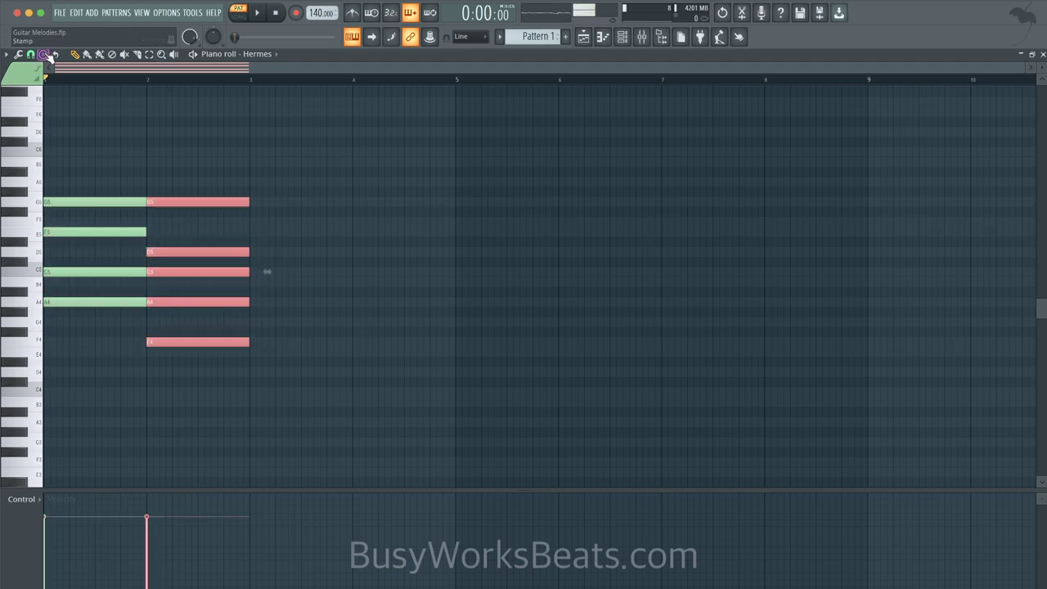
- Stamp a minor 7th chord rooted on E4 across bar 3 while the pattern plays
left_click(42, 53)
left_click(67, 159)
key("space")
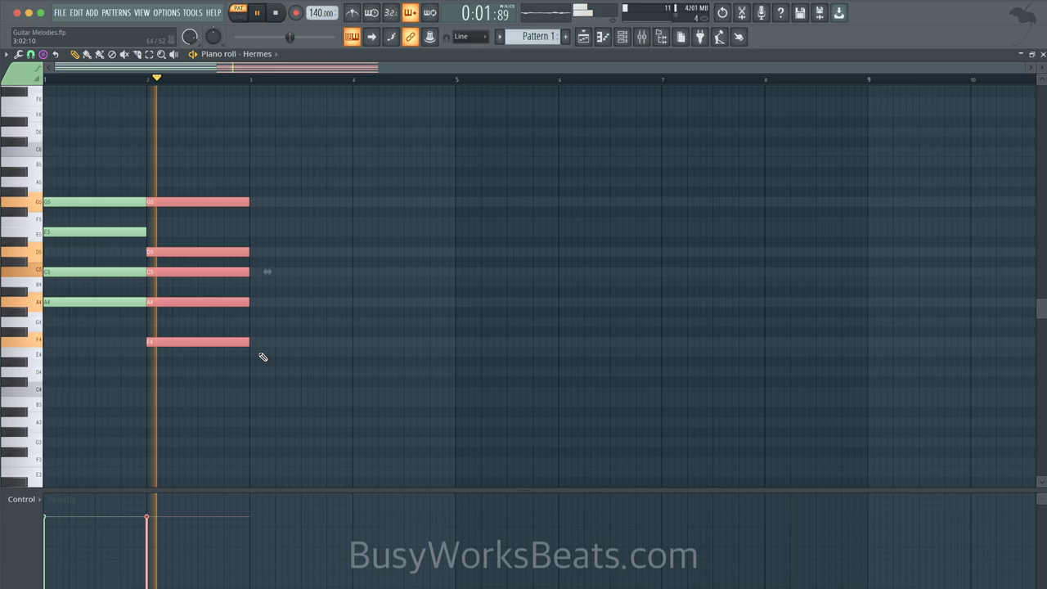
left_click(260, 352)
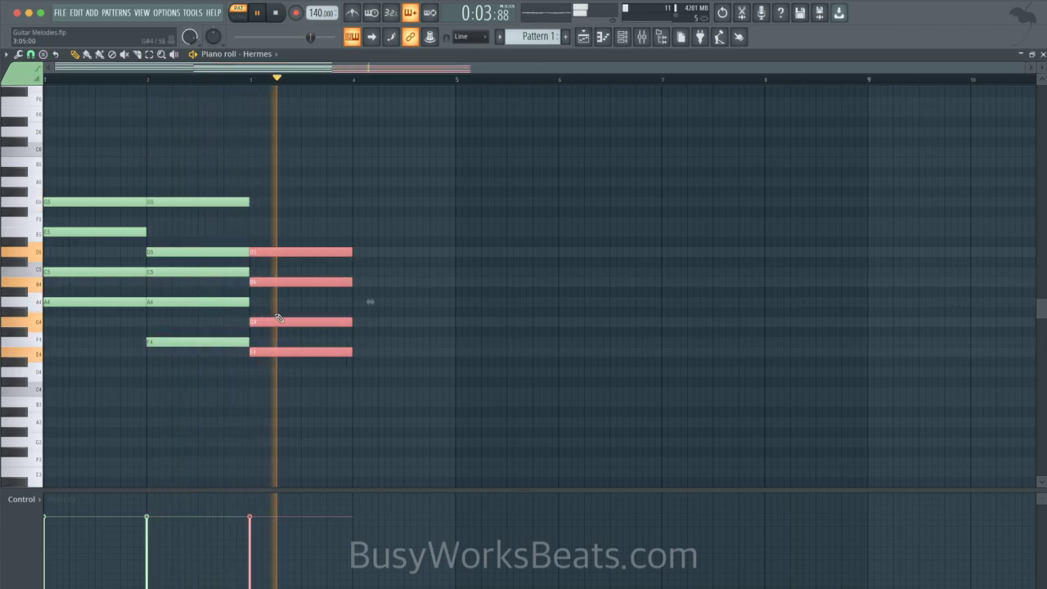
key("space")
- Duplicate the bar 3 chord into bar 4
left_click(360, 351)
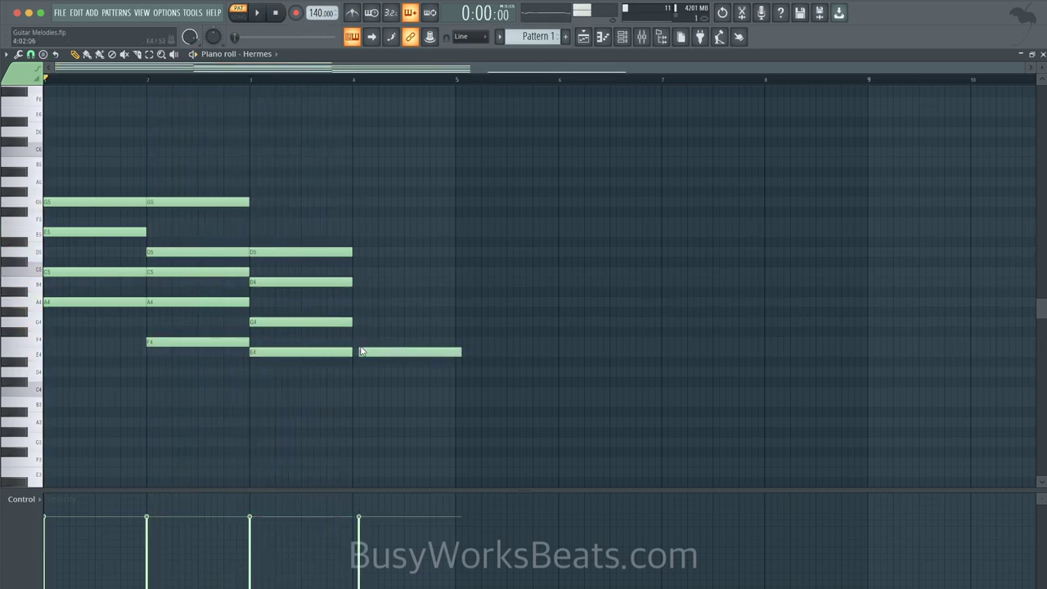
right_click(361, 352)
left_click_drag(363, 366, 278, 208)
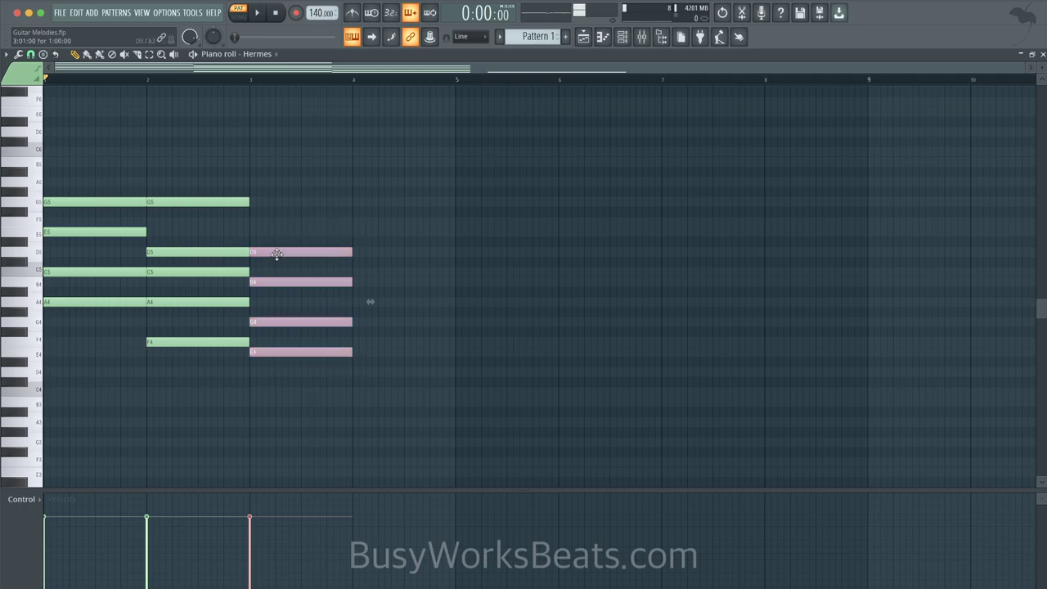
left_click_drag(277, 254, 377, 254)
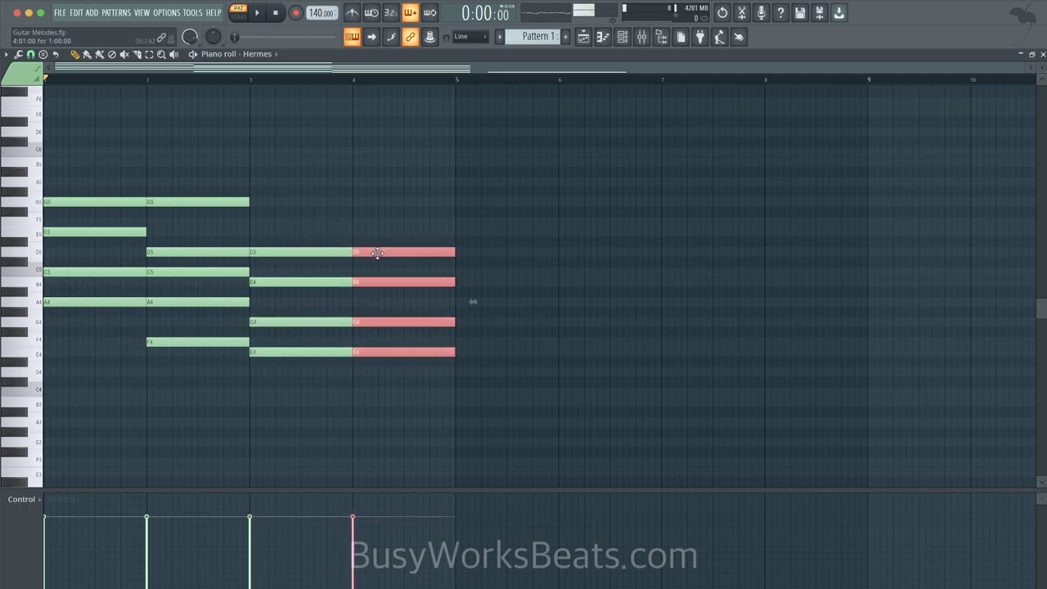
- Lower the B4 and D5 notes of the bar 4 chord by one octave and play back the progression
mouse_move(383, 262)
left_mouse_down()
mouse_move(385, 241)
mouse_move(381, 260)
mouse_move(380, 249)
left_mouse_up()
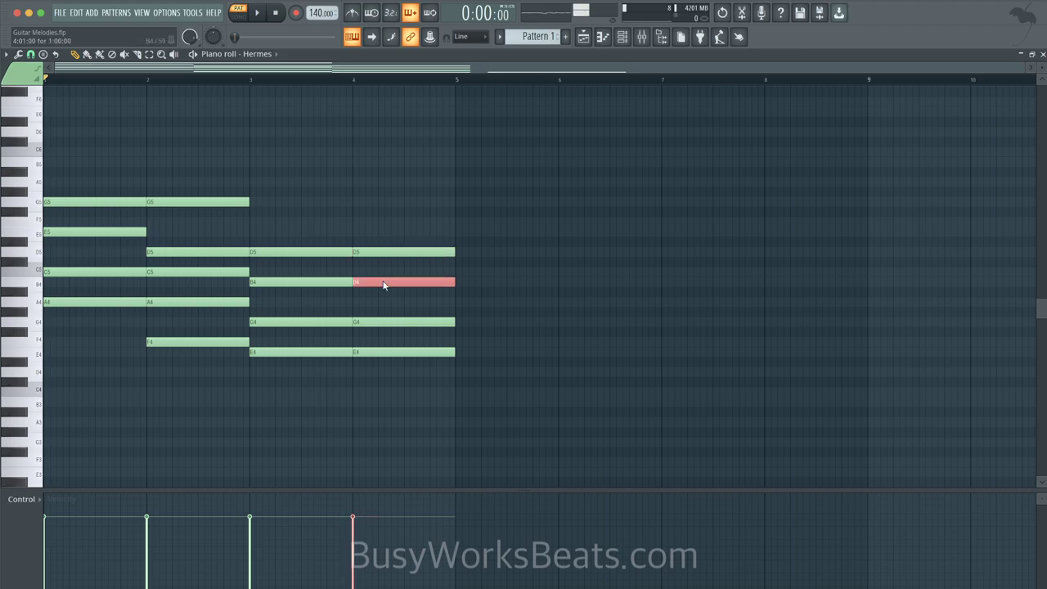
key("ctrl+Down")
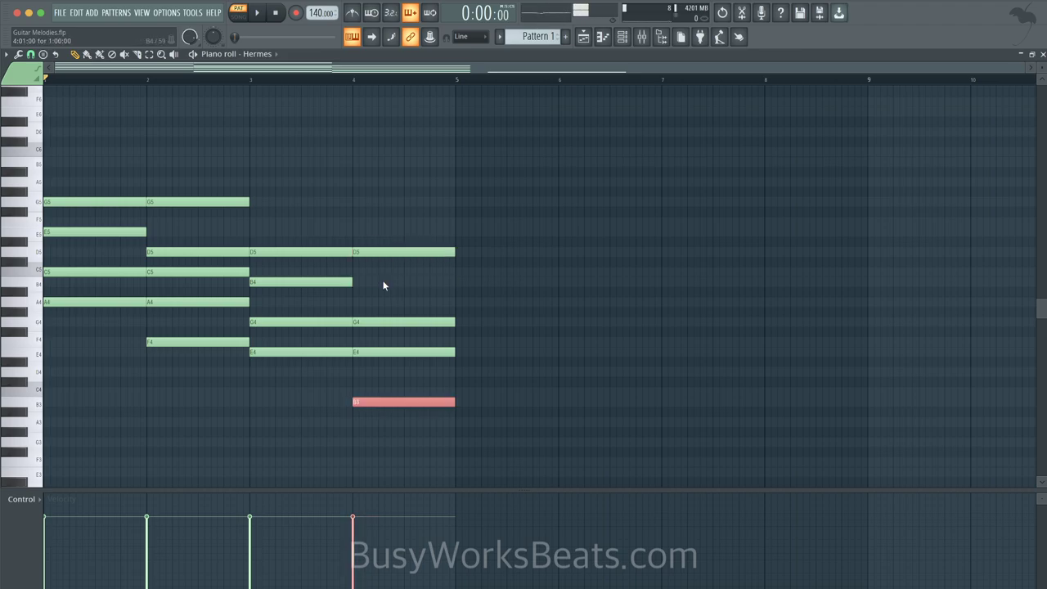
left_click(384, 284, "ctrl")
left_click(387, 251, "ctrl")
key("ctrl+Down")
key("space")
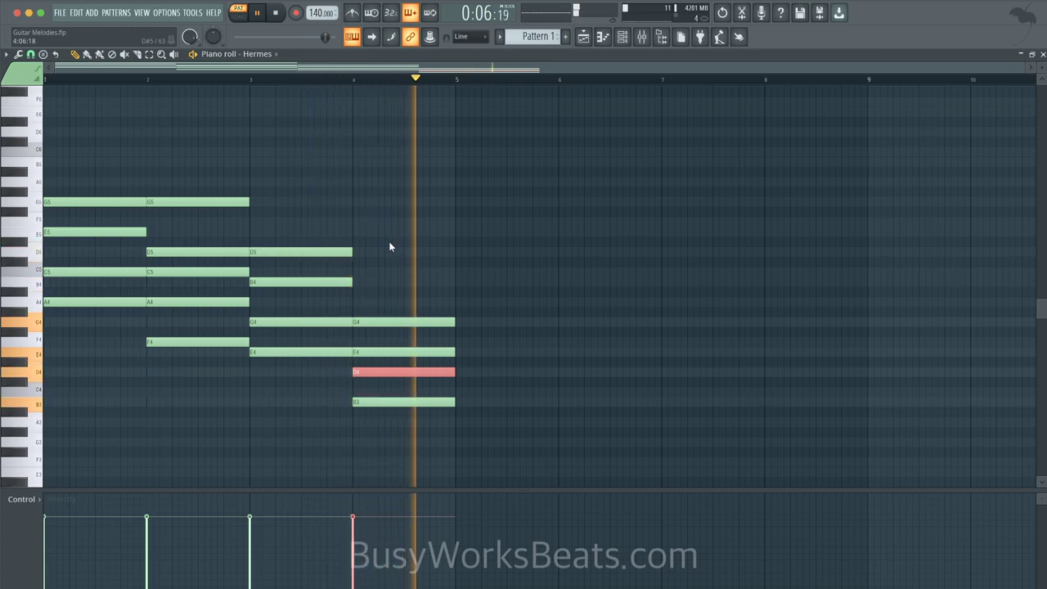
left_click(389, 242)
right_click(408, 243)
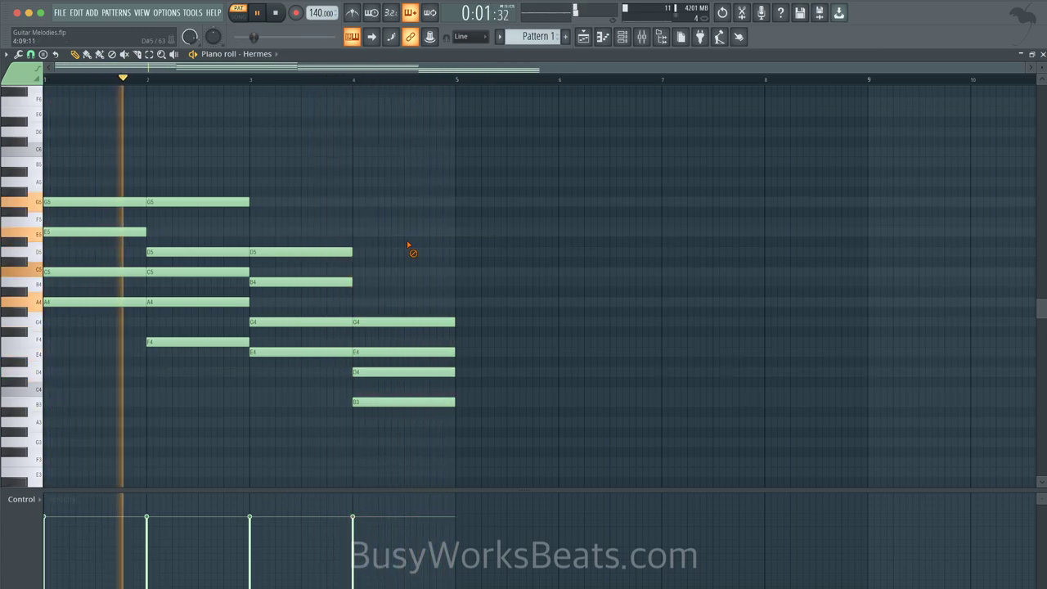
- Try raising the whole bar 4 chord by one octave during playback
left_click_drag(384, 417, 384, 320)
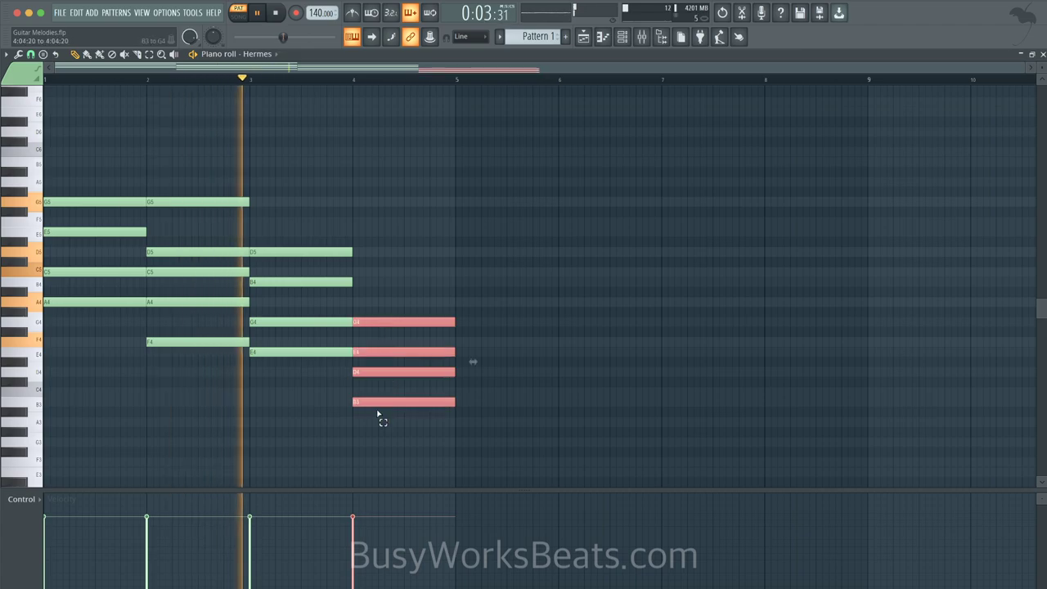
key("ctrl+Up")
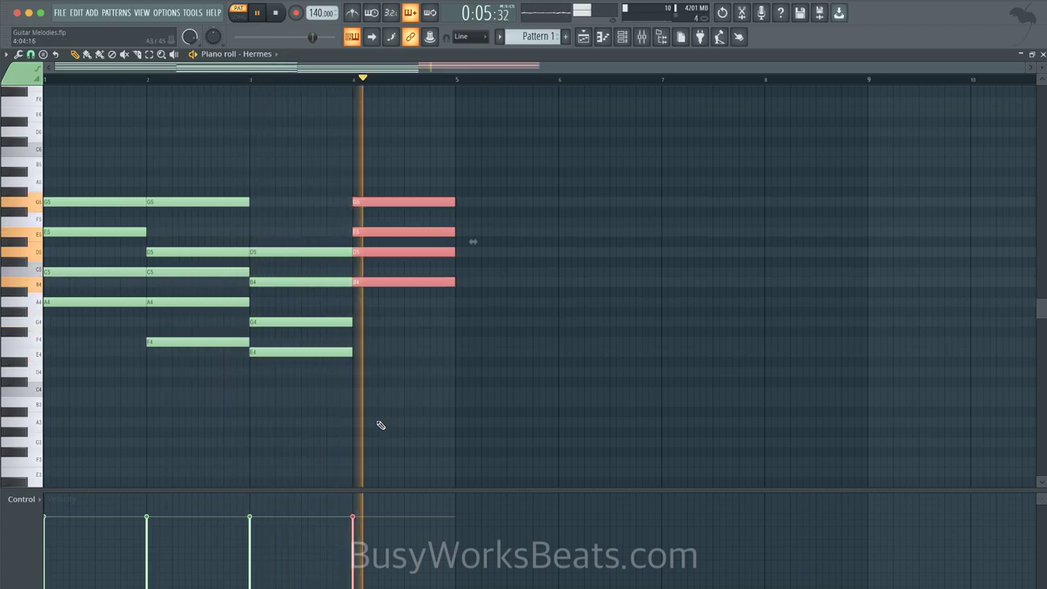
key("ctrl+Down")
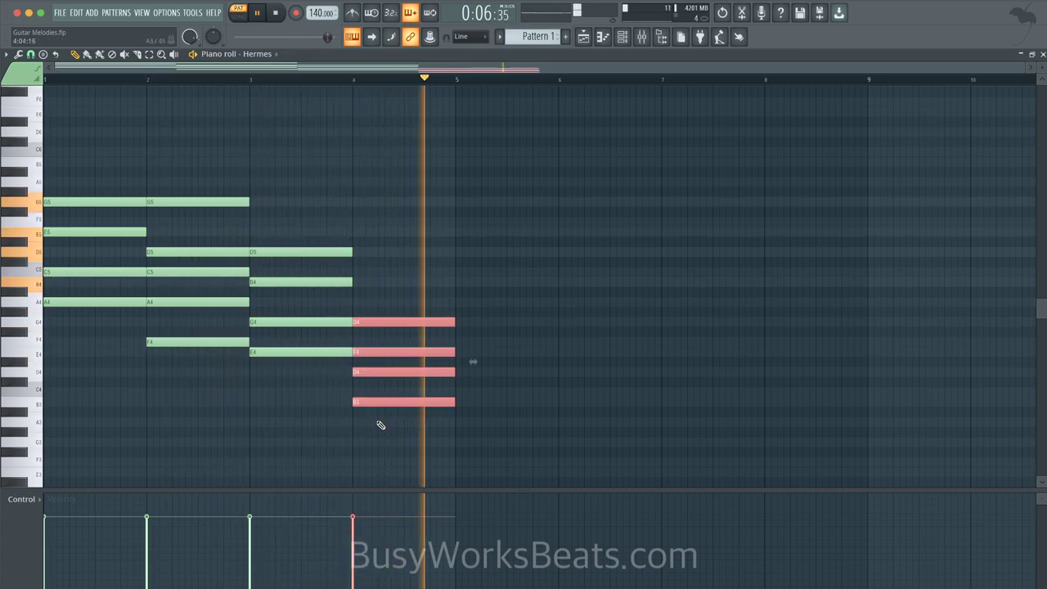
left_click(1042, 54)
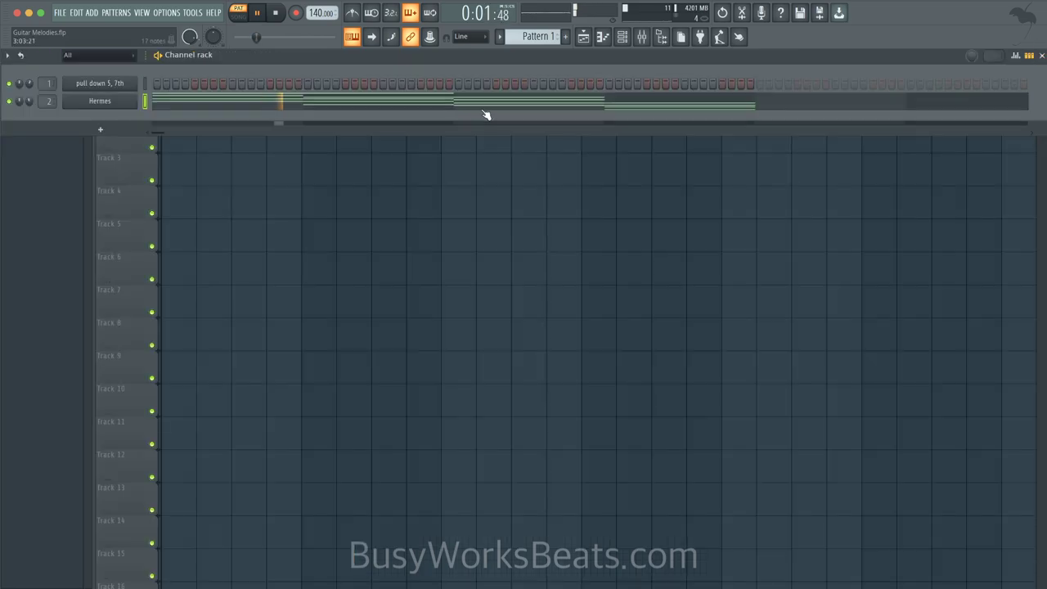
key("space")
left_click(174, 103)
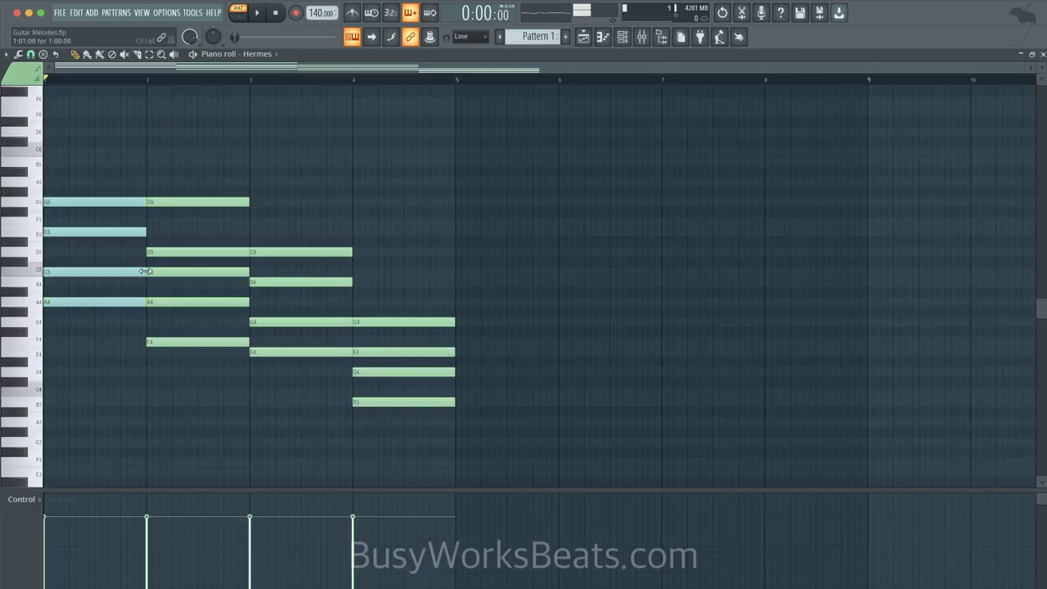
left_click_drag(96, 167, 294, 363)
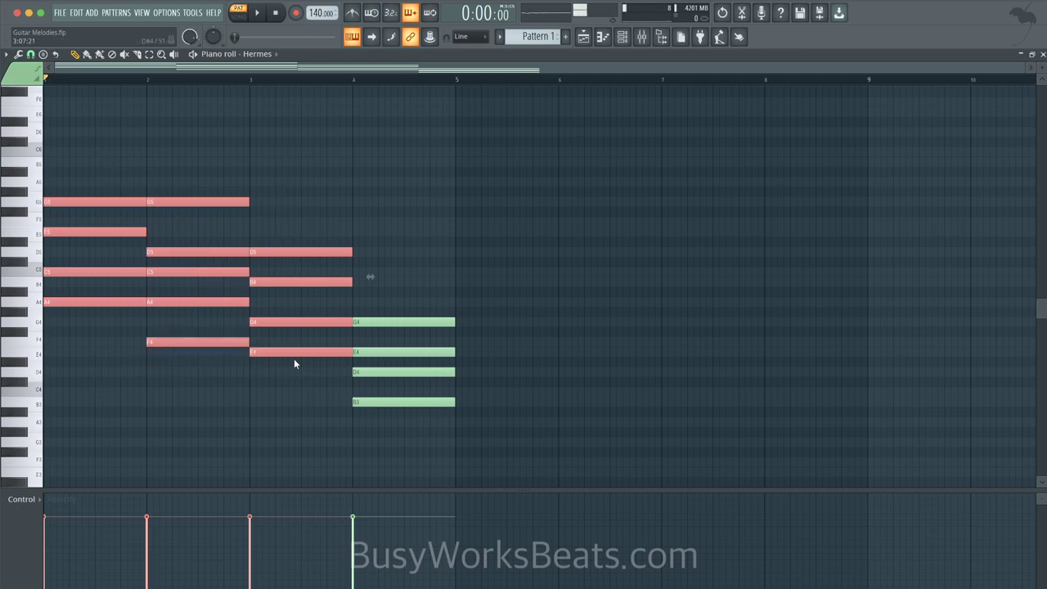
left_click(294, 364)
left_click(215, 372)
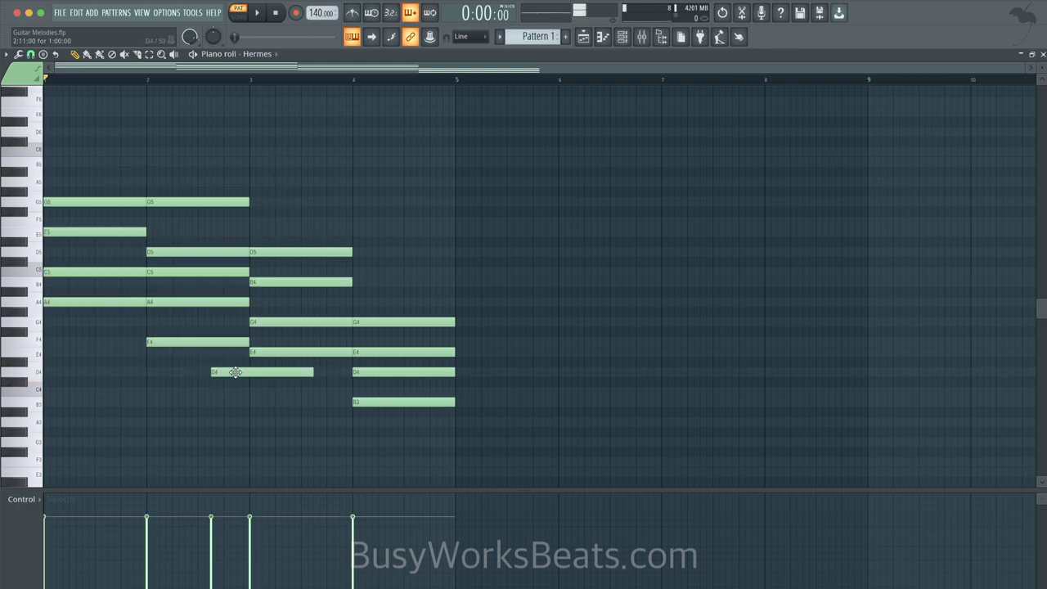
right_click(235, 372)
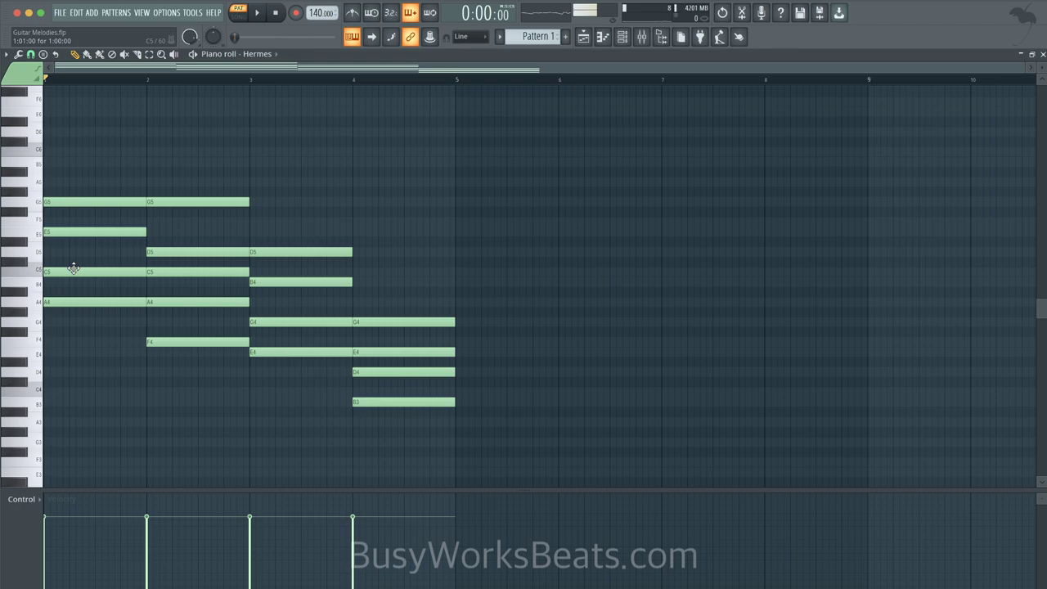
- Start the C5 note of the bar 1 chord on beat 2 and shorten it to end at the bar line
left_click_drag(73, 270, 99, 270)
left_click(64, 234)
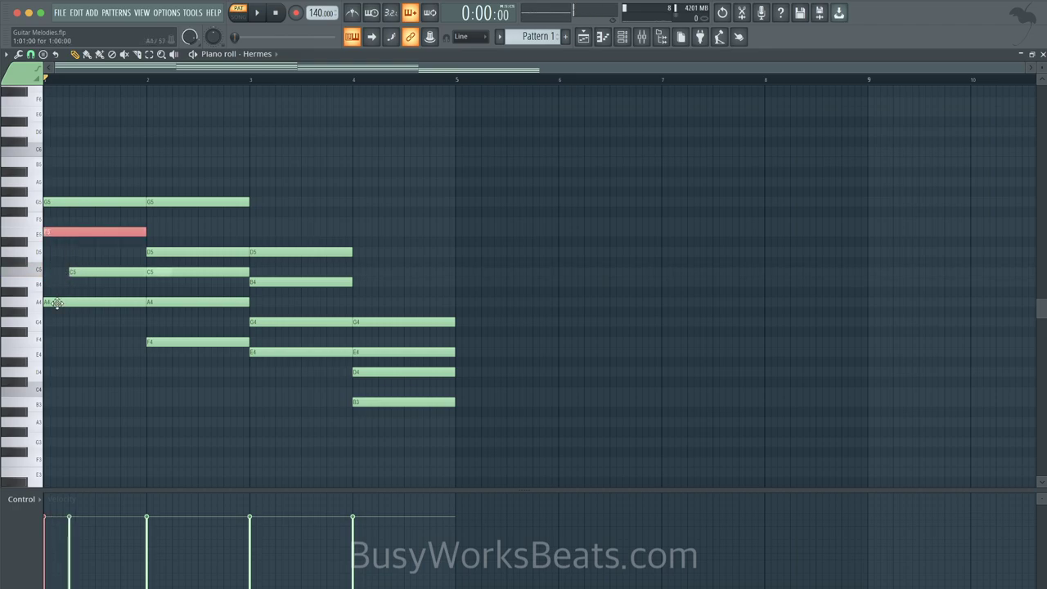
left_click(59, 299)
left_click(66, 234)
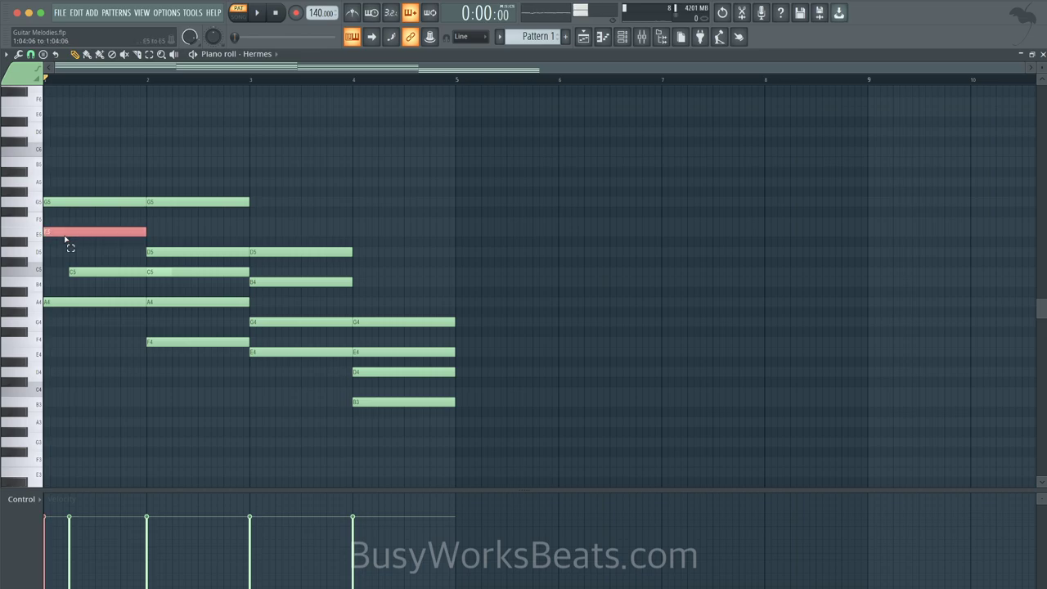
left_click(117, 272)
left_click_drag(169, 272, 147, 273)
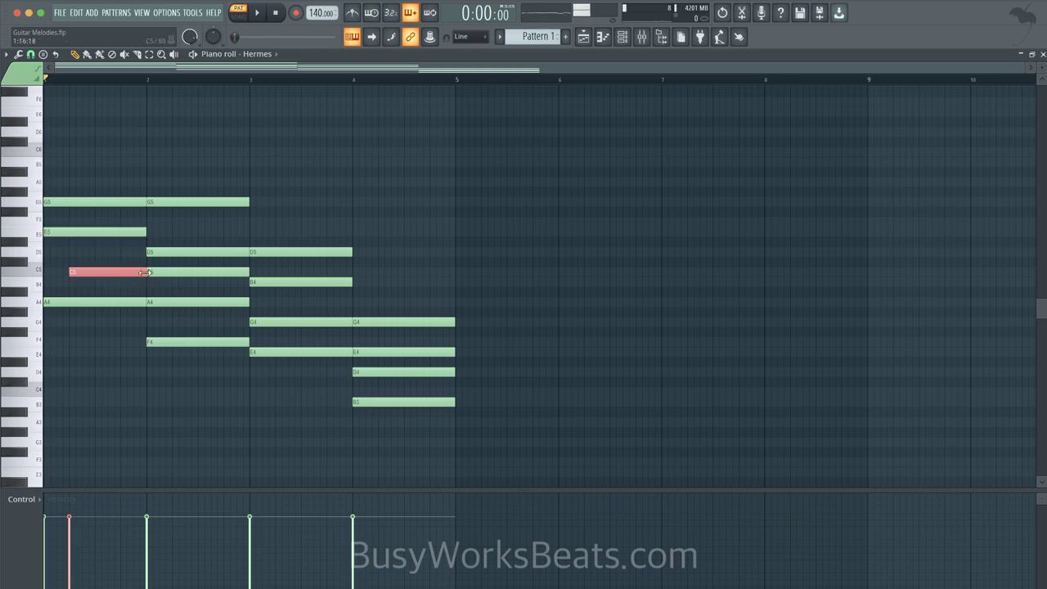
- Start the bar 1 G5 note on beat 3, end it at the bar line, and play back the result
left_click(110, 205)
left_click_drag(103, 205, 146, 200)
key("space")
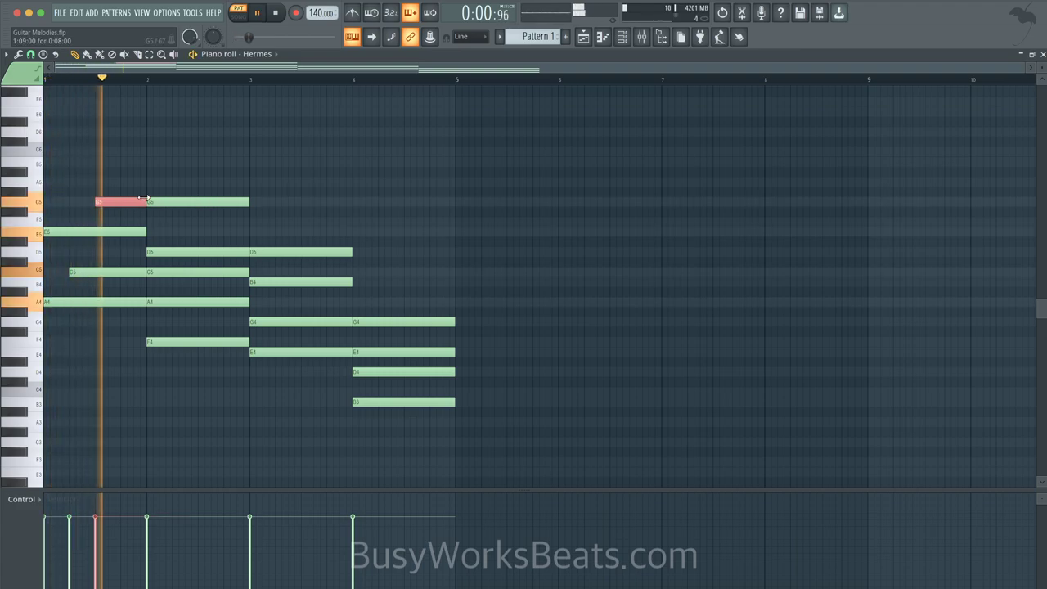
key("space")
- Try starting the bar 1 G5 on beat 2 and C5 on beat 3, and restore their previous order
left_click_drag(124, 204, 101, 204)
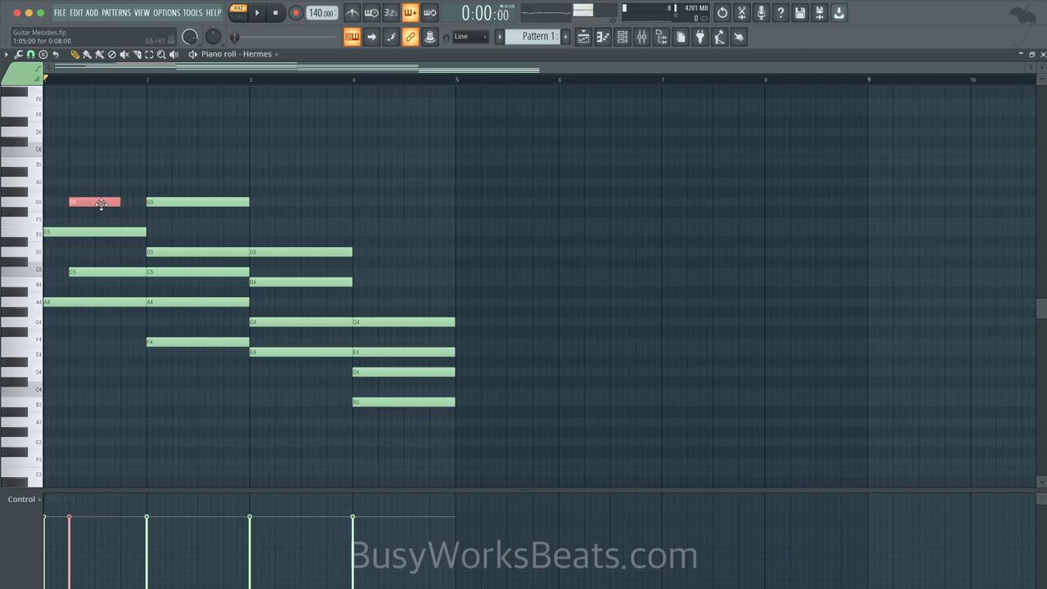
left_click_drag(93, 270, 129, 273)
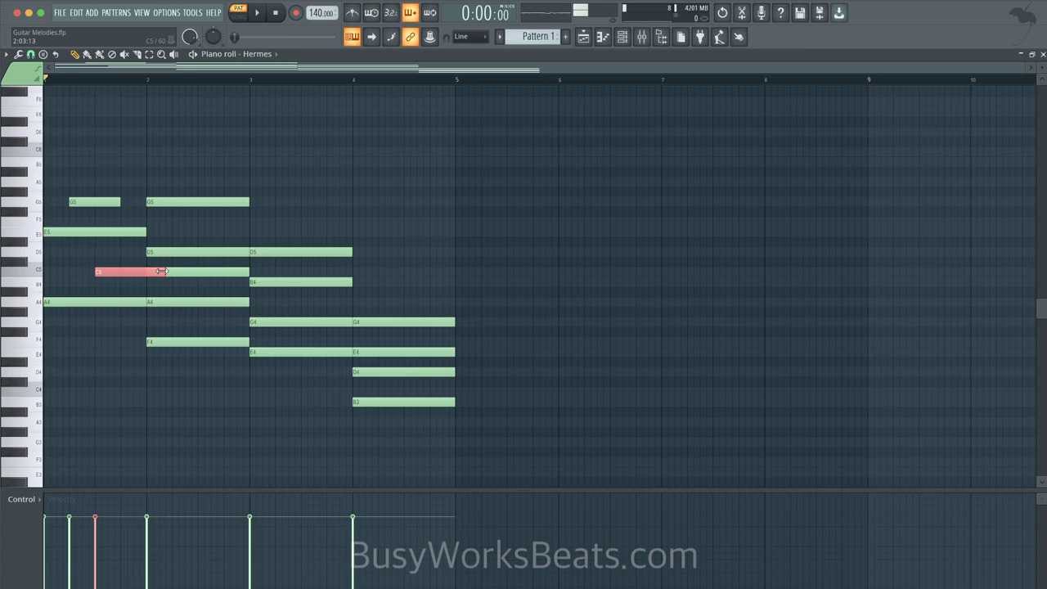
key("space")
key("space")
key("ctrl+z")
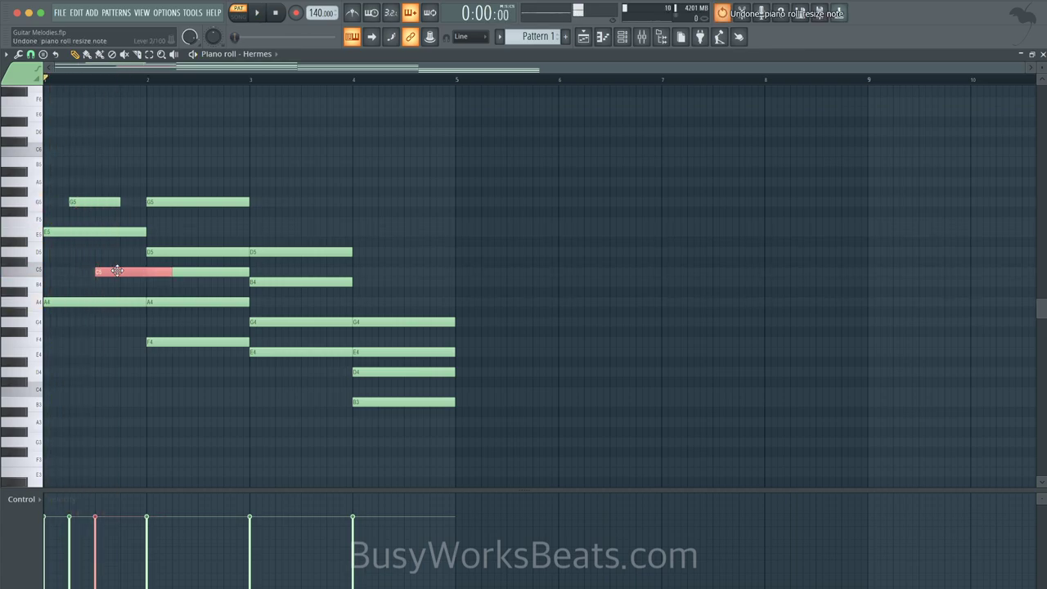
key("ctrl+z")
key("ctrl+z")
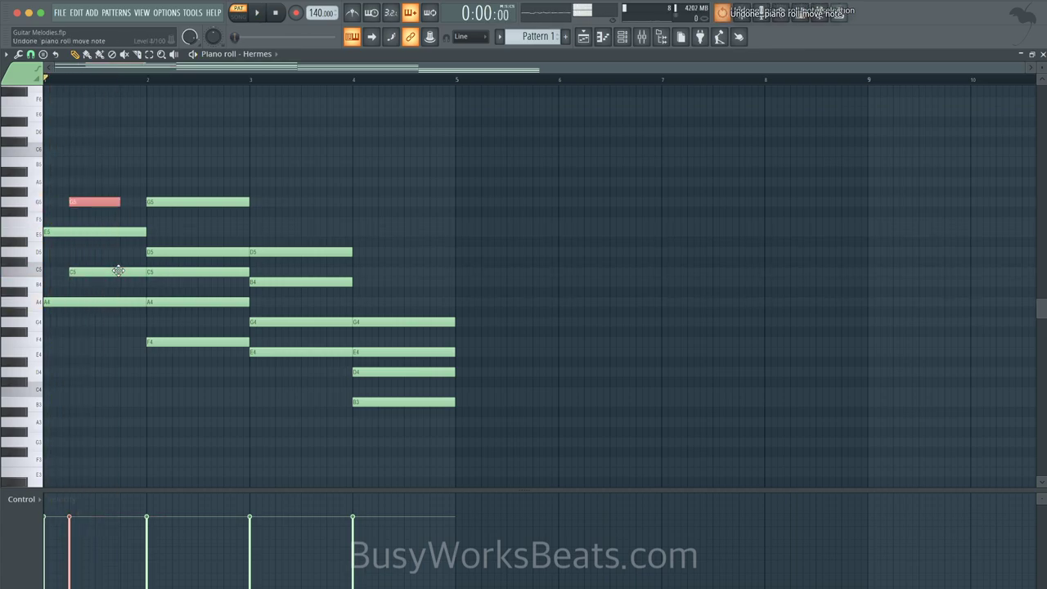
left_click_drag(97, 202, 122, 203)
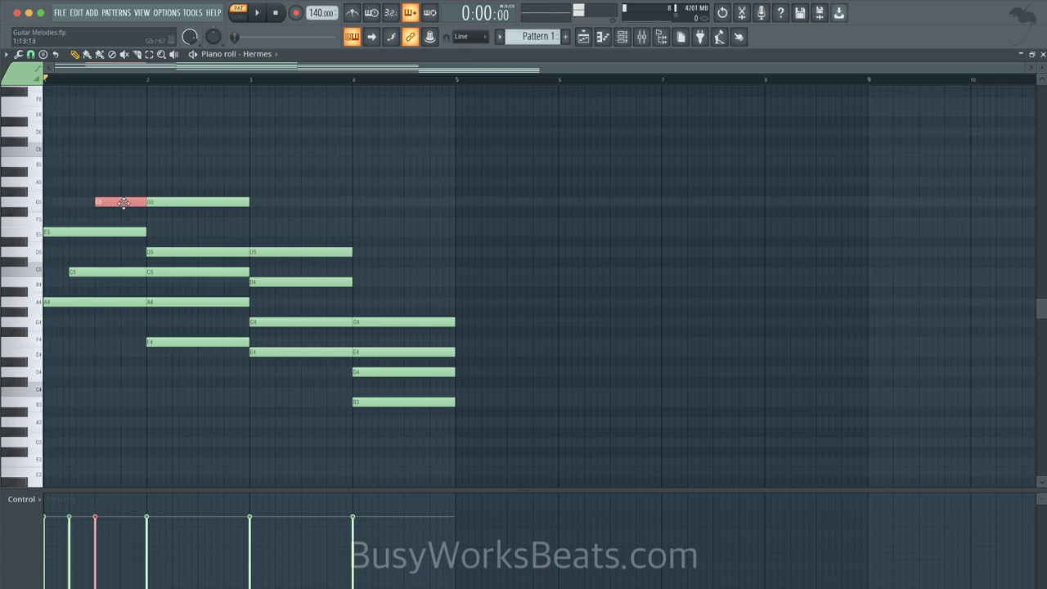
- Play back the pattern and check the staggered notes of the bar 1 chord
key("space")
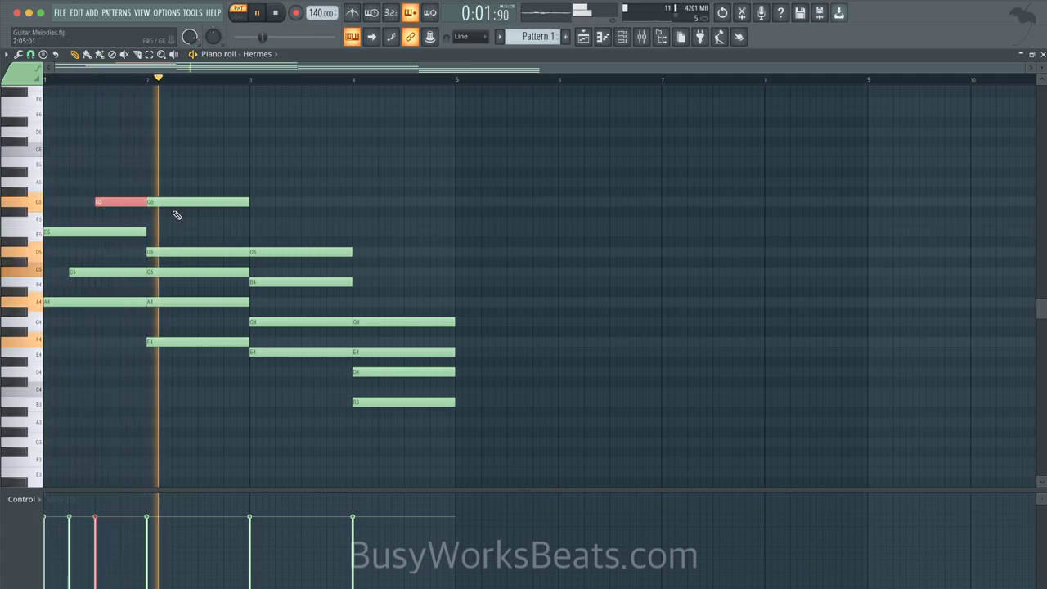
key("space")
left_click_drag(128, 238, 125, 319)
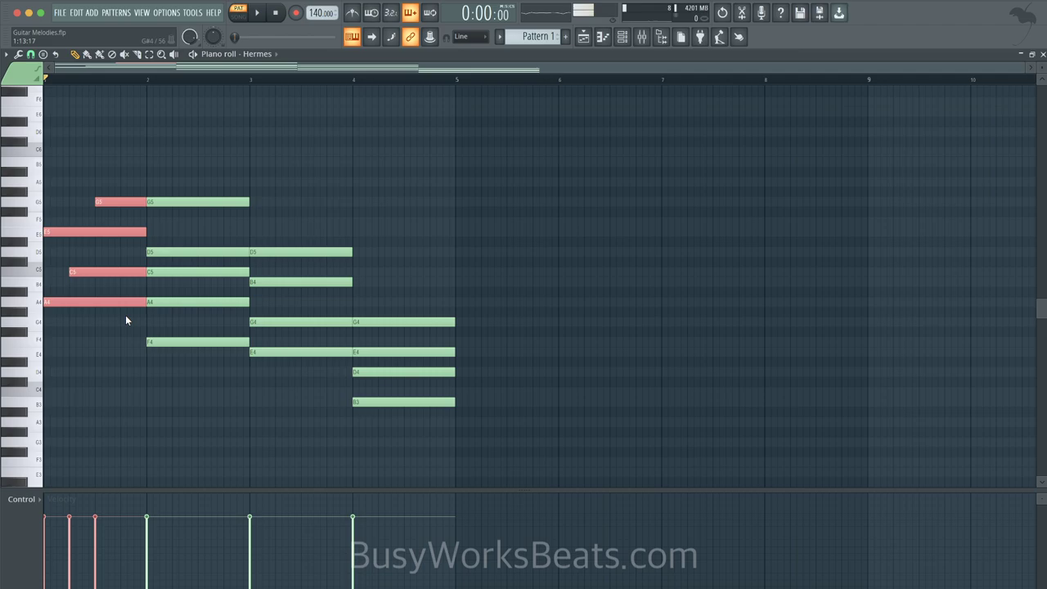
left_click(126, 322, "super")
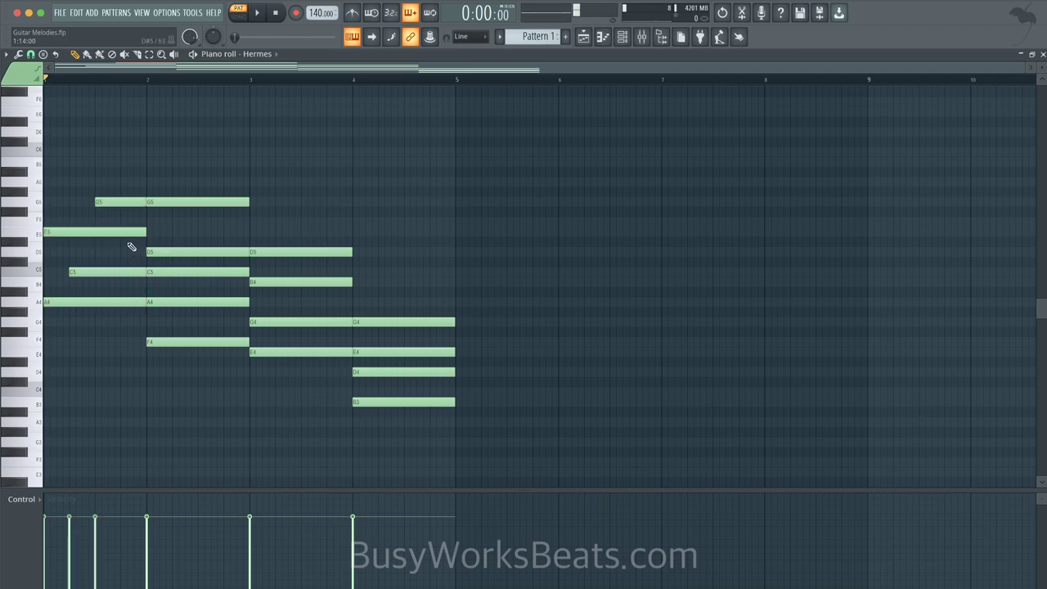
- Audition the individual notes of the bar 2 chord to choose which ones to stagger
left_click(177, 301)
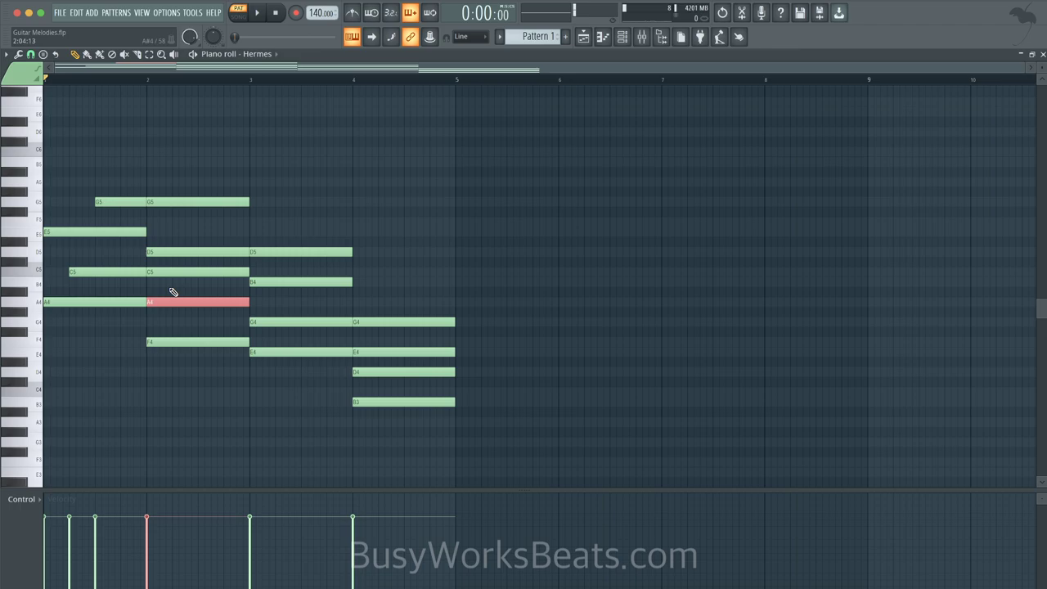
left_click_drag(159, 323, 164, 263)
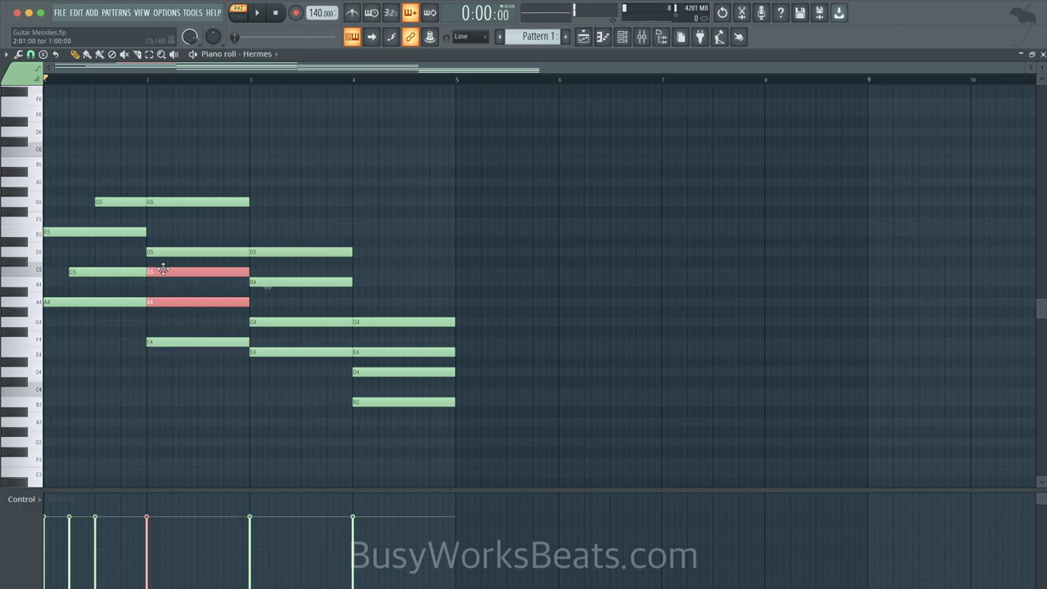
left_click(163, 269, "super")
left_click(170, 203)
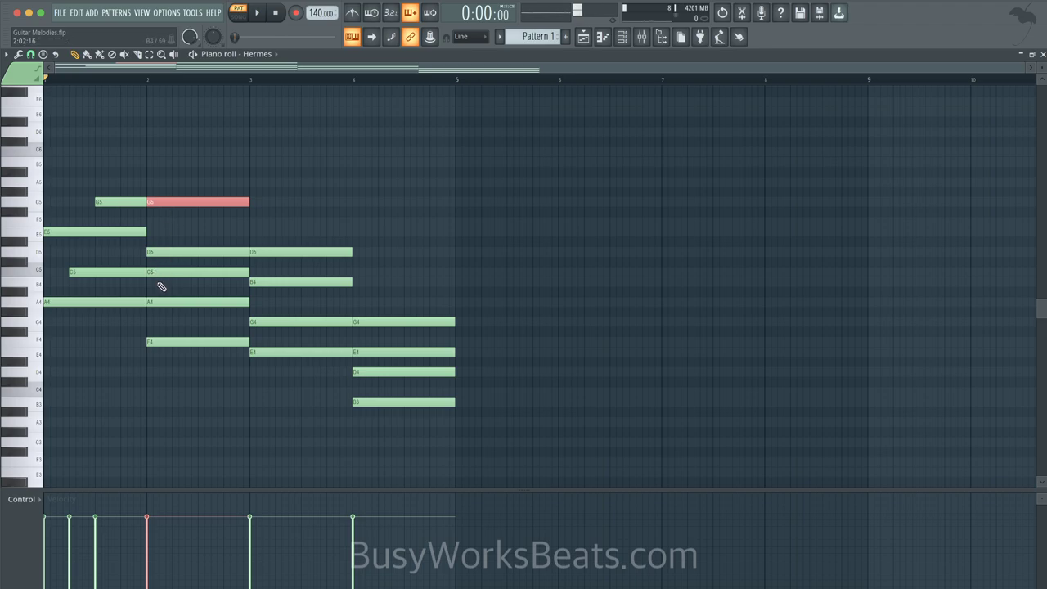
left_click(173, 271)
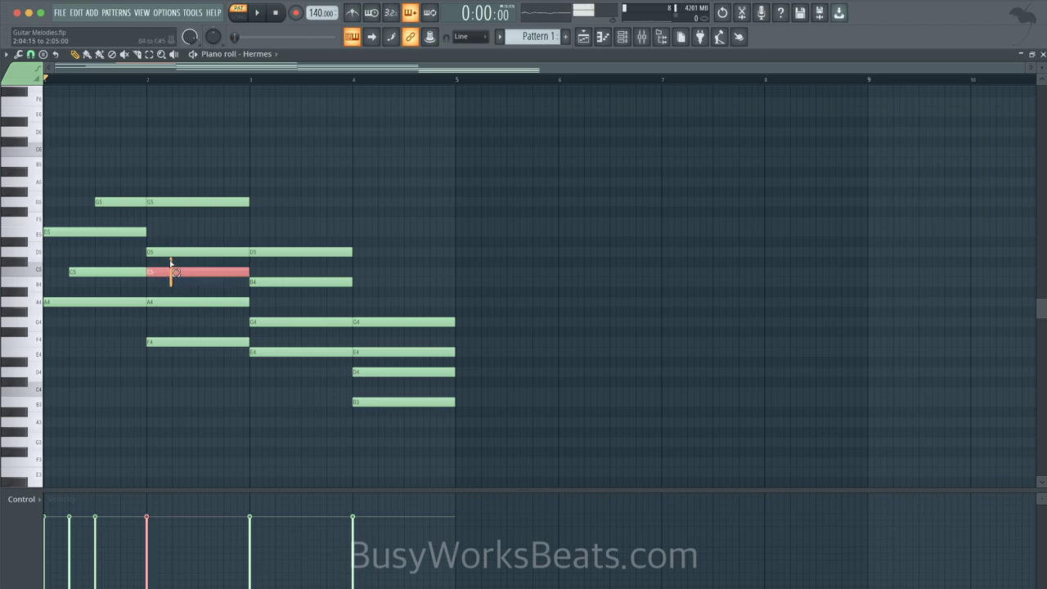
mouse_move(172, 269)
left_mouse_down()
mouse_move(181, 373)
mouse_move(172, 250)
left_mouse_up()
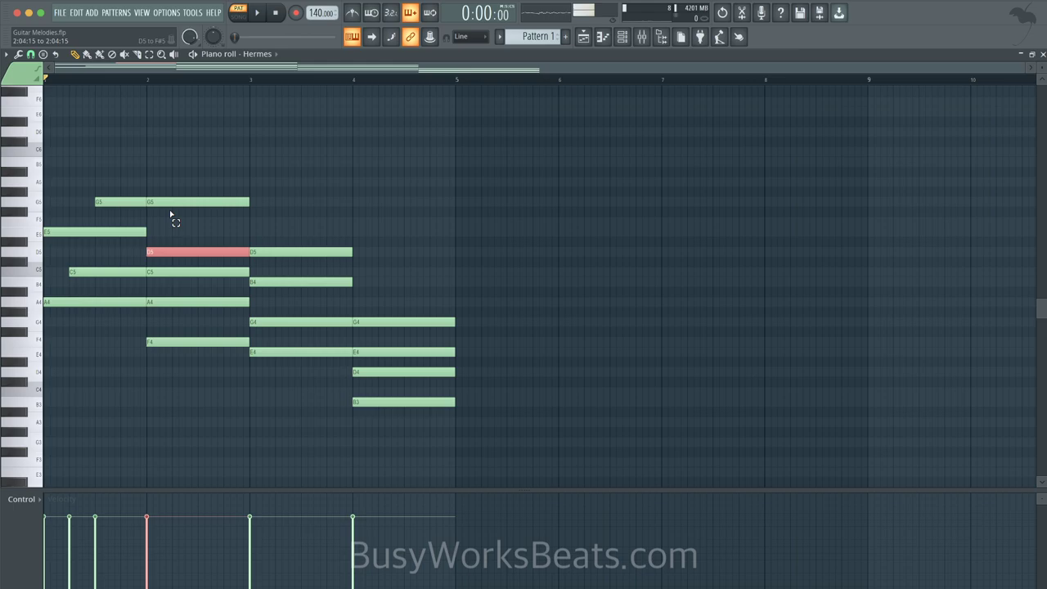
left_click(174, 201)
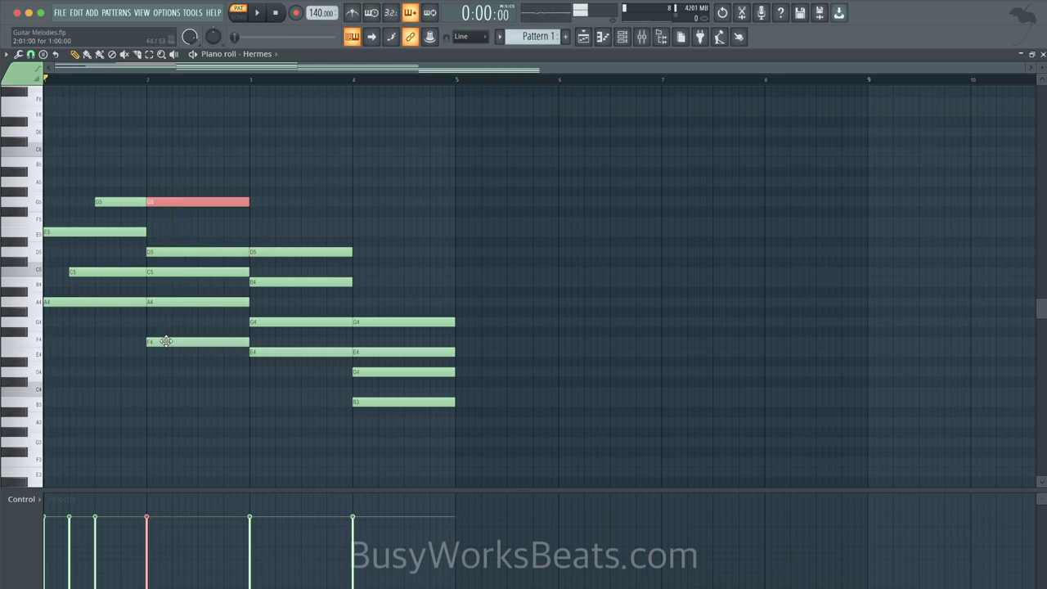
left_click(170, 271)
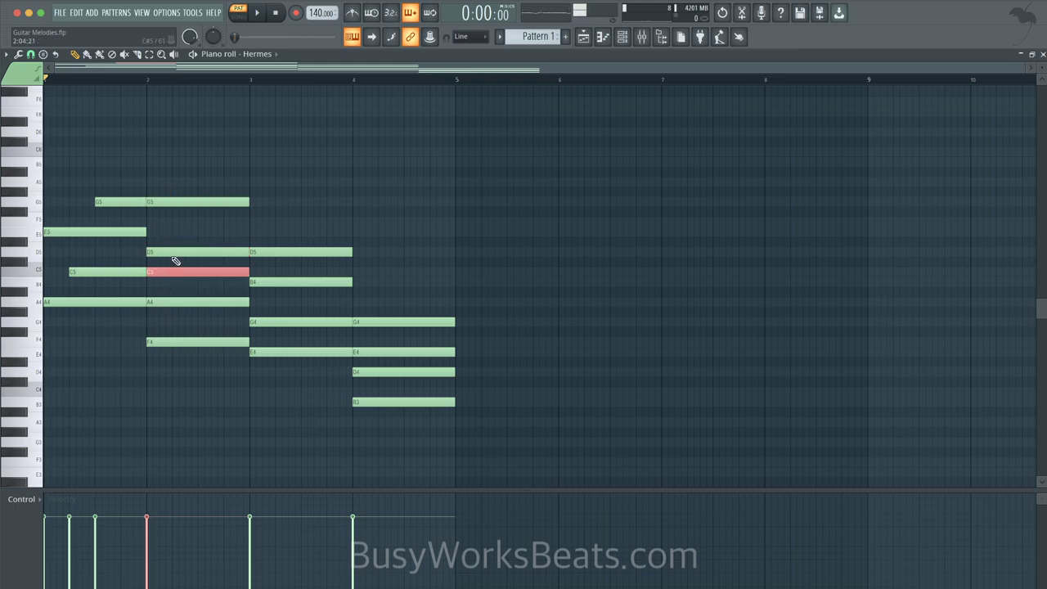
left_click(178, 252)
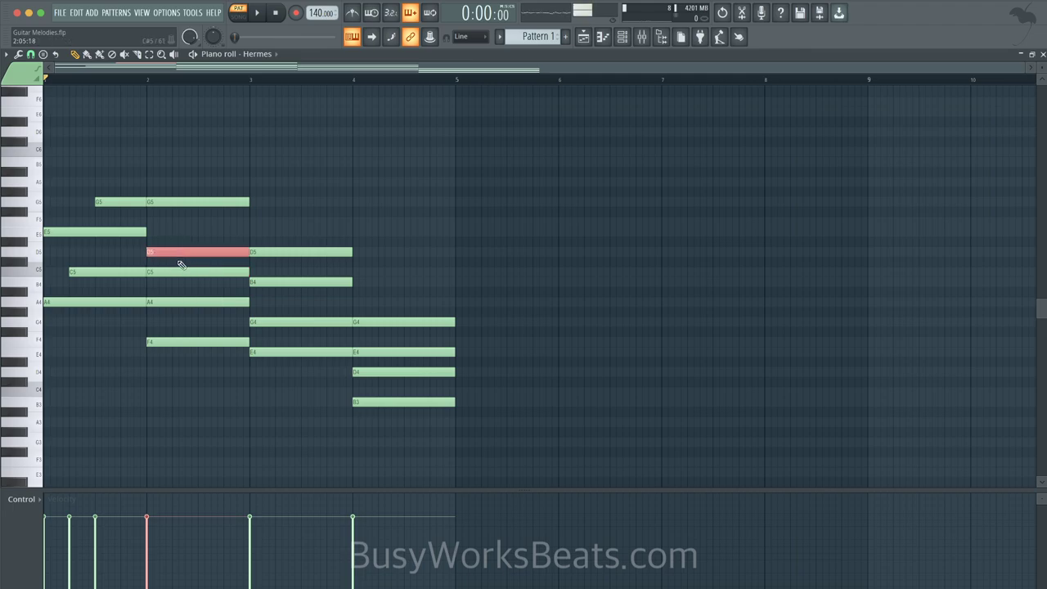
left_click(175, 302)
- Try deleting the bar 2 A4 note and redraw it in place
right_click(173, 319)
right_click(169, 302)
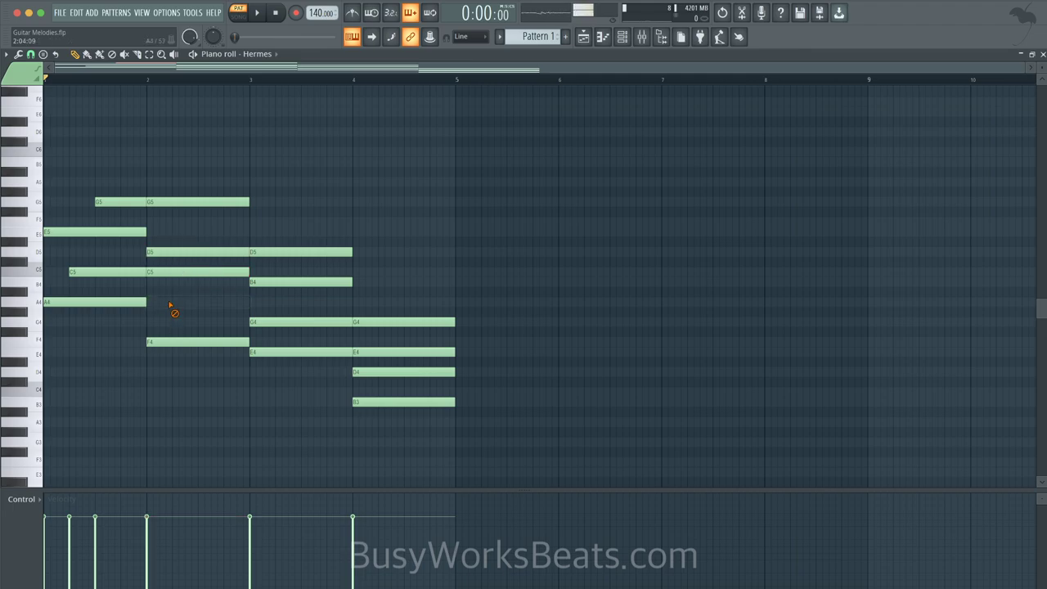
left_click(172, 304)
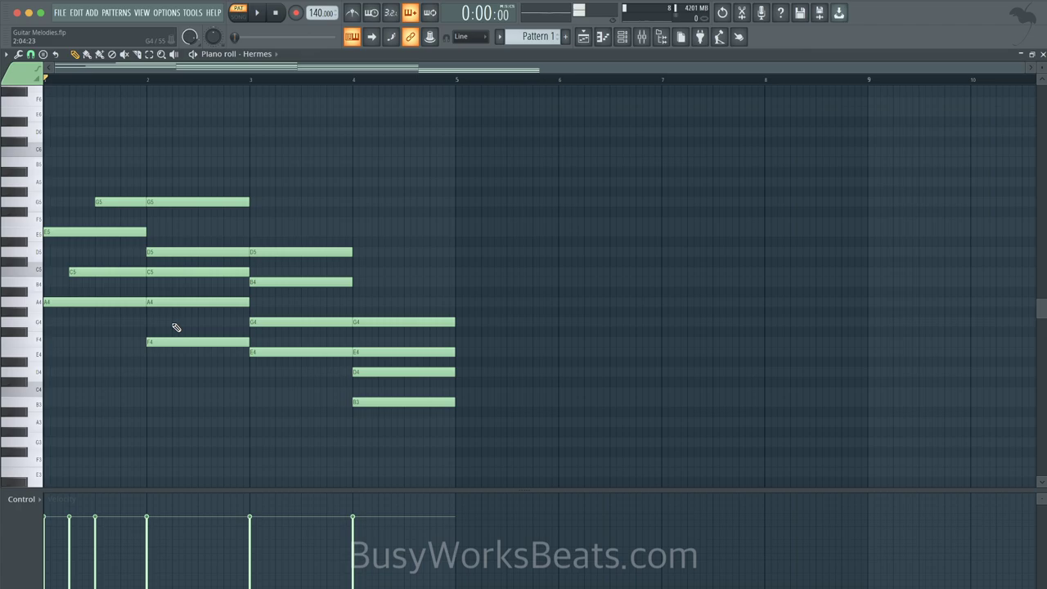
- Start the bar 2 A4 on beat 2 and D5 on beat 3, ending both at the bar line
left_click_drag(170, 302, 195, 302)
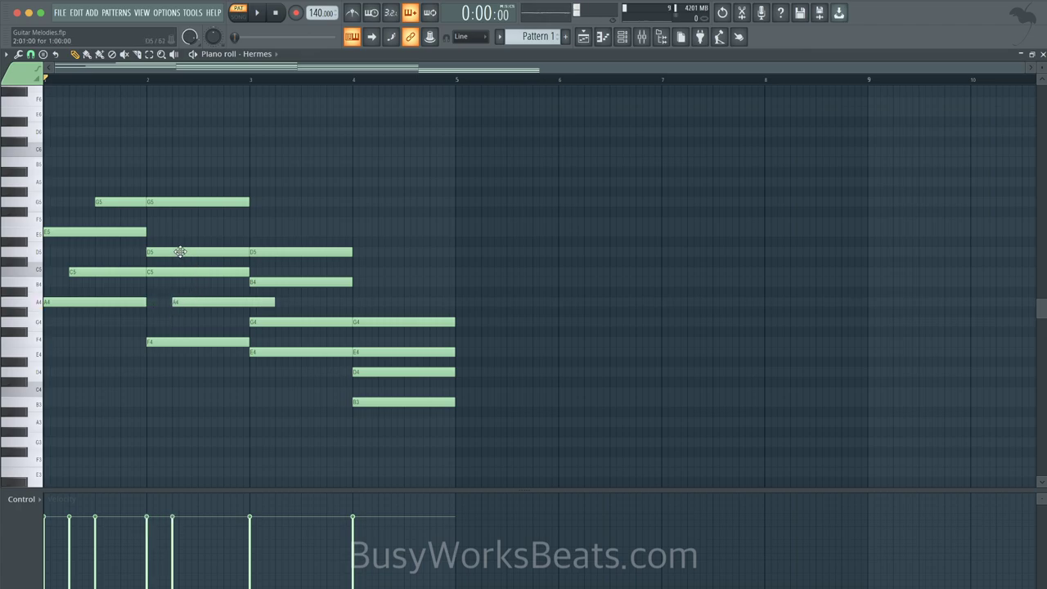
left_click_drag(183, 252, 250, 251)
key("space")
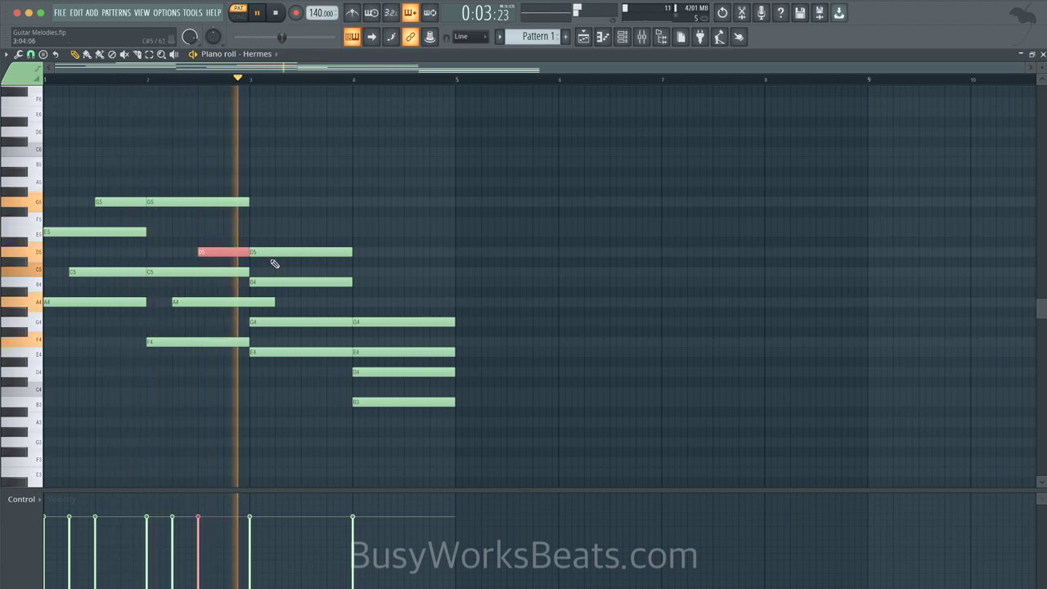
key("space")
left_click_drag(275, 302, 247, 302)
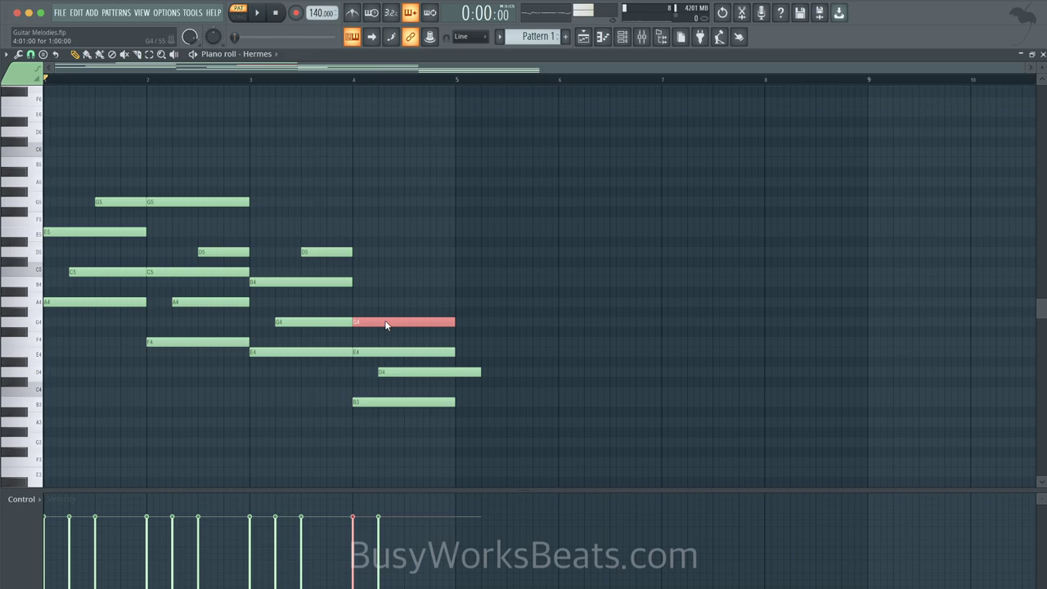
- Start the bar 4 G4 on beat 3 and end both it and the D4 at the bar line while the pattern plays
key("space")
left_click_drag(506, 322, 456, 320)
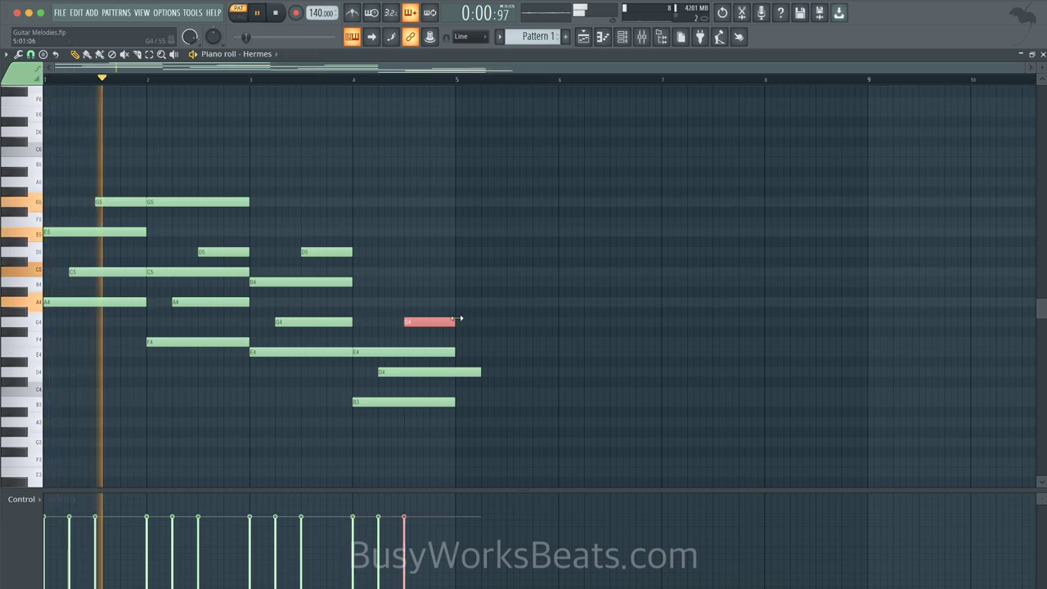
left_click_drag(480, 372, 454, 372)
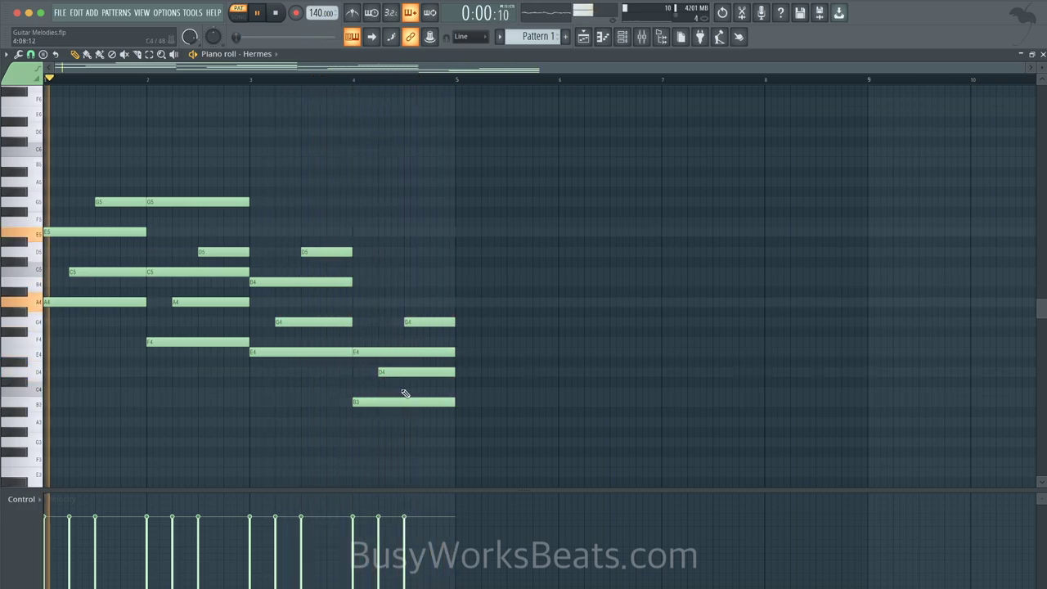
key("space")
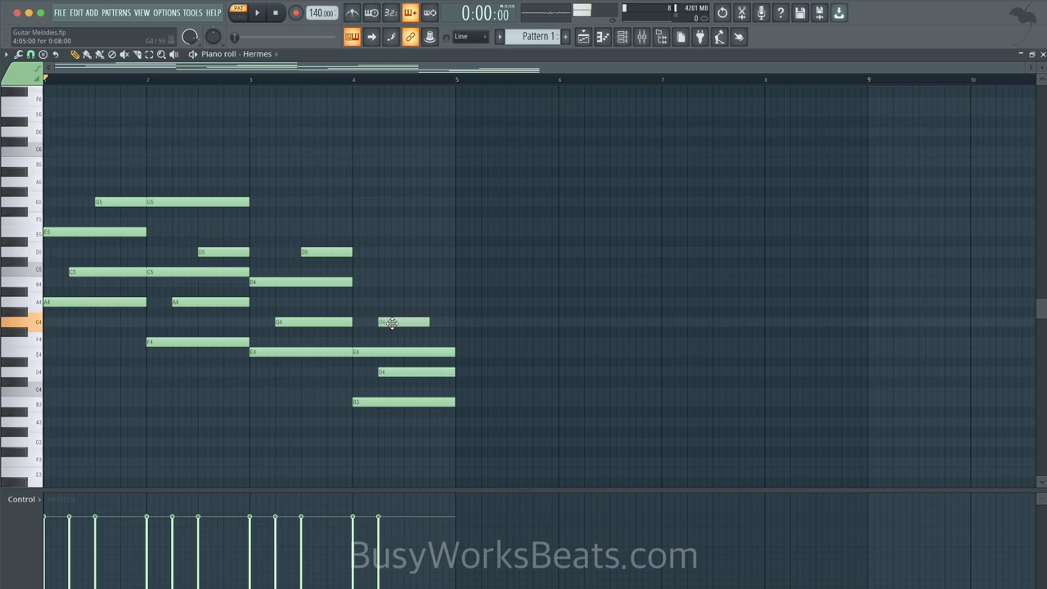
- Move the bar 4 D4 to beat 3 and extend the G4 on beat 2 to the end of the bar
left_click_drag(399, 370, 455, 369)
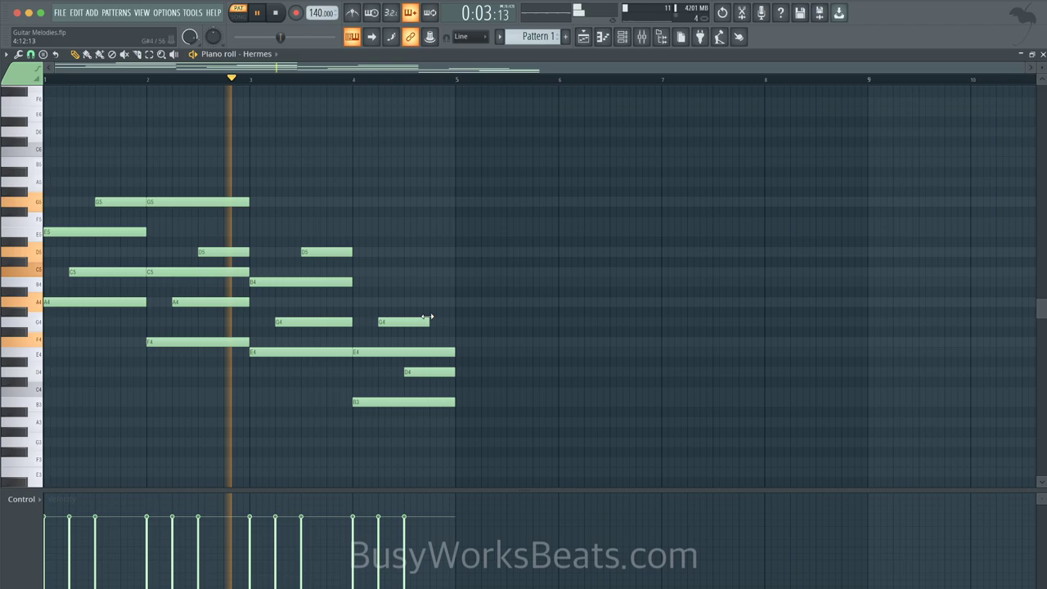
left_click_drag(430, 318, 454, 318)
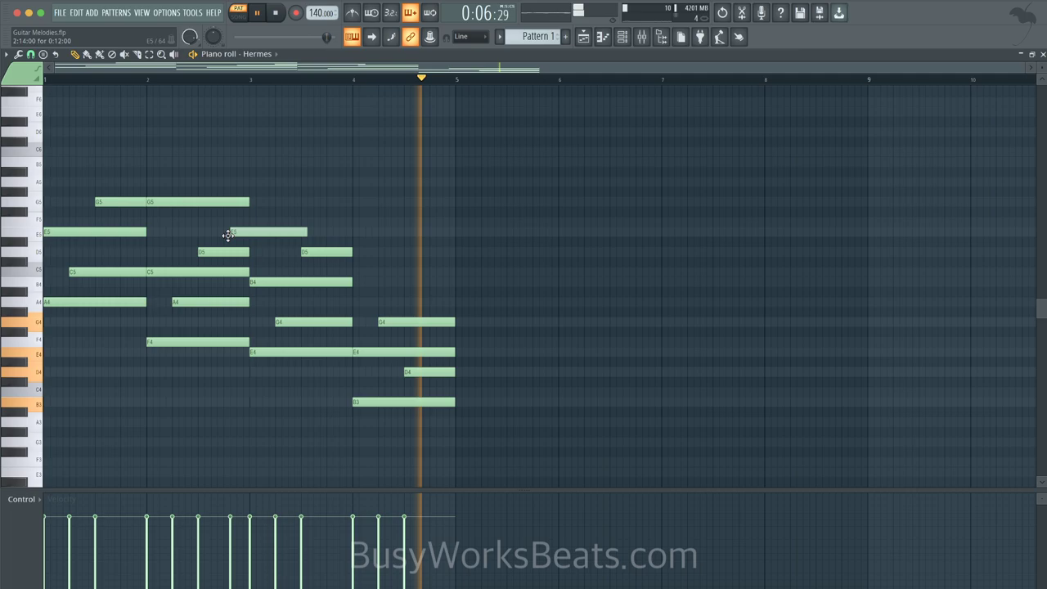
- Add a very short D5 grace note at the start of bar 1 and shift the E5 slightly later
left_click(50, 249)
left_click_drag(48, 248, 44, 248)
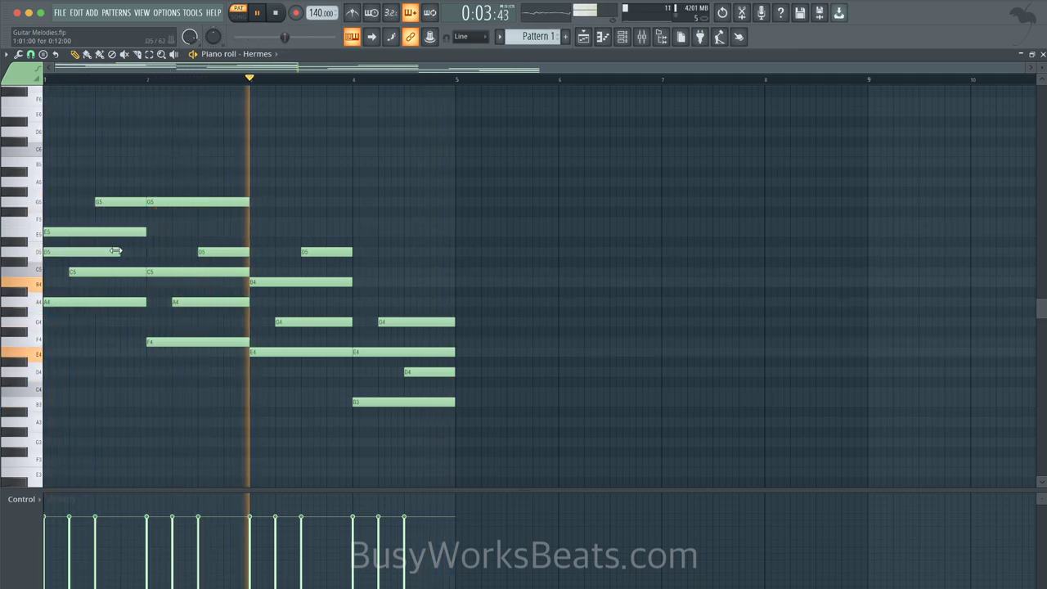
left_click_drag(117, 251, 57, 232)
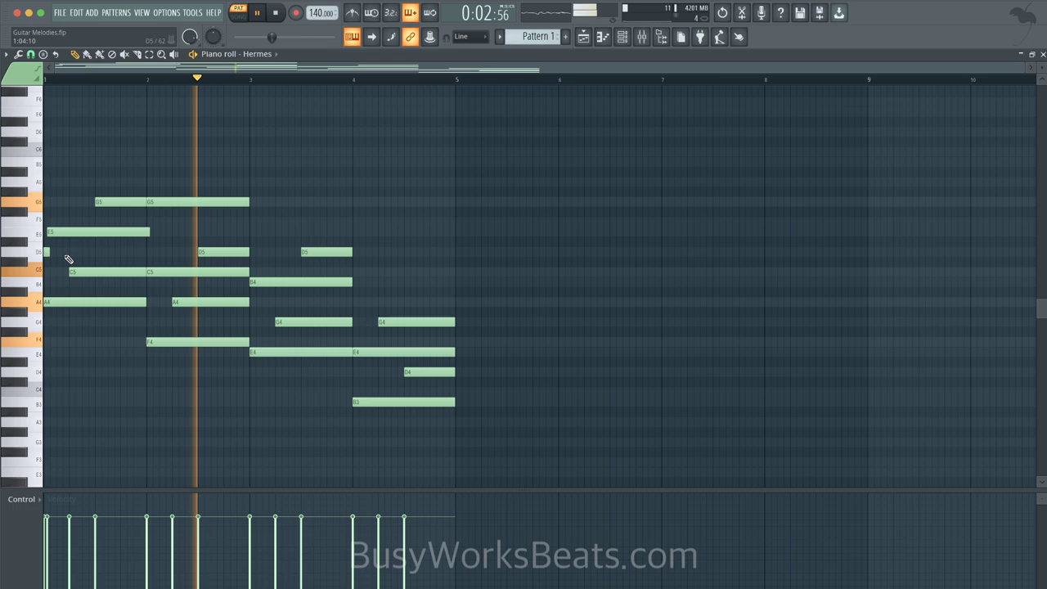
- Add short grace notes on B4 in bar 2 and A4 in bar 3, shifting the C5 and B4 chord notes slightly later
left_click(149, 282)
left_click_drag(156, 271, 157, 272)
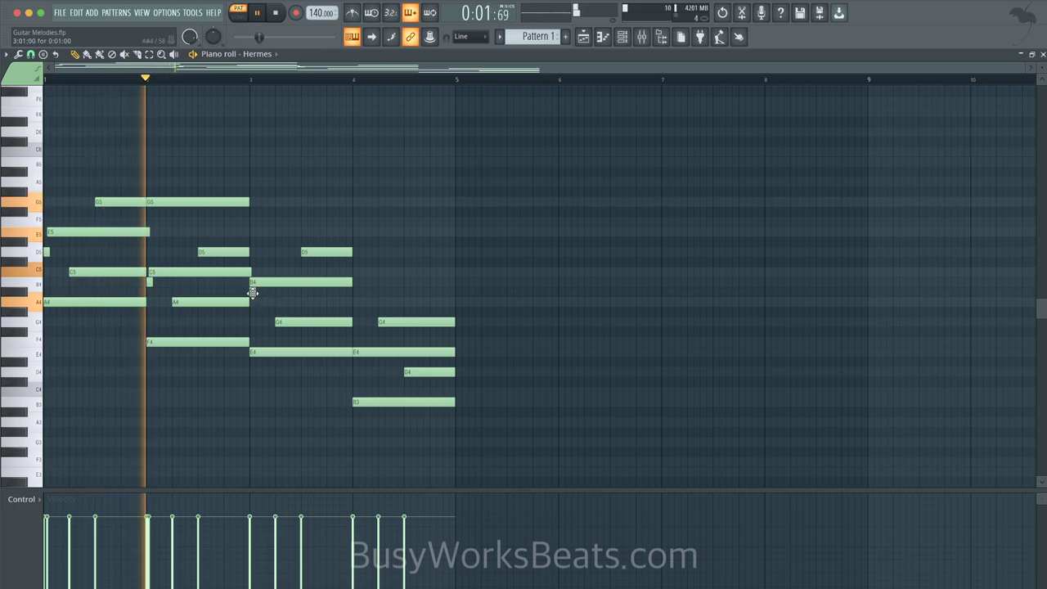
left_click_drag(248, 303, 260, 282)
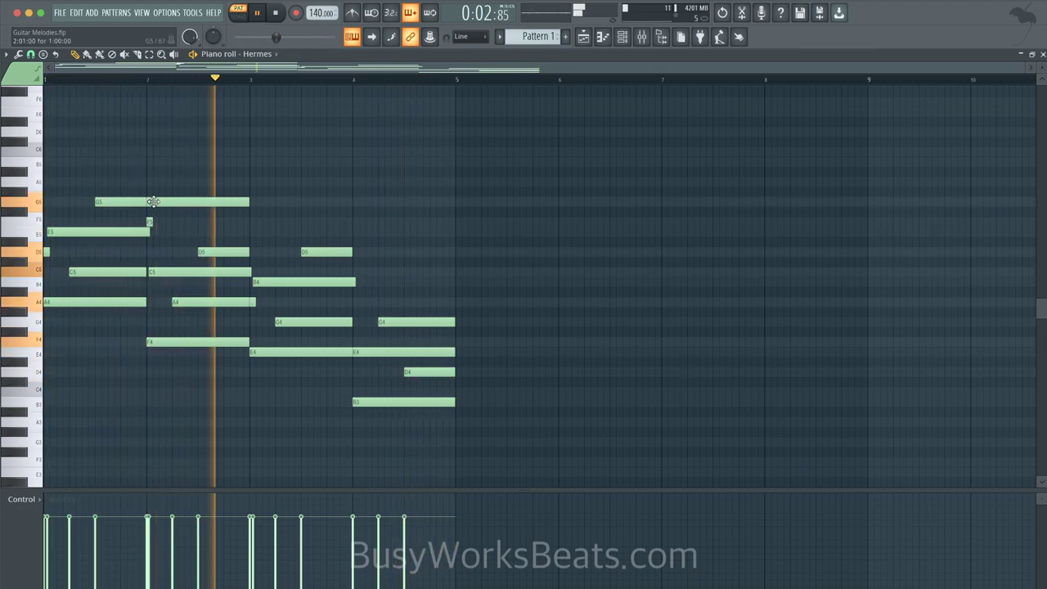
- Shift the bar 2 G5 slightly behind a short F5 grace note and the bar 4 E4 behind a short D#4
left_click_drag(155, 201, 158, 201)
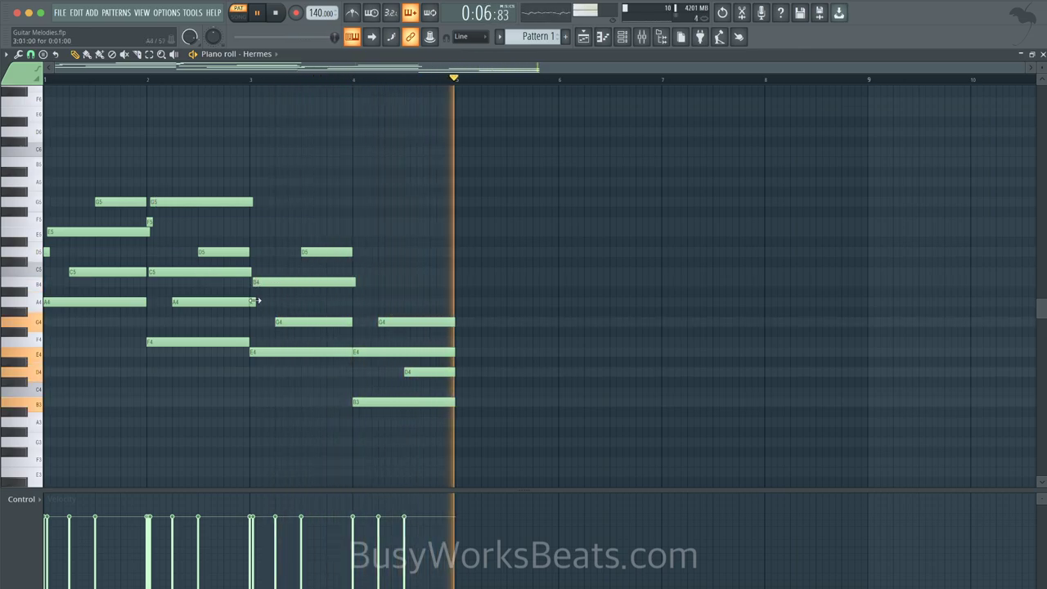
mouse_move(375, 342)
left_mouse_down()
mouse_move(357, 341)
mouse_move(358, 413)
mouse_move(365, 347)
left_mouse_up()
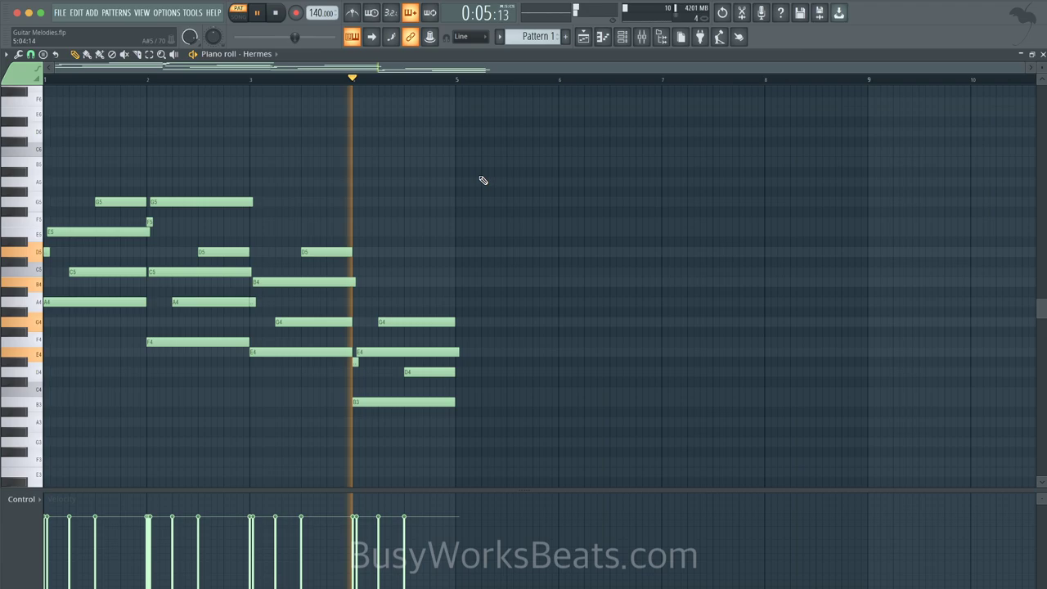
- Slice off and remove the end of the bar 4 E4 that overhangs into bar 5
left_click(1042, 54)
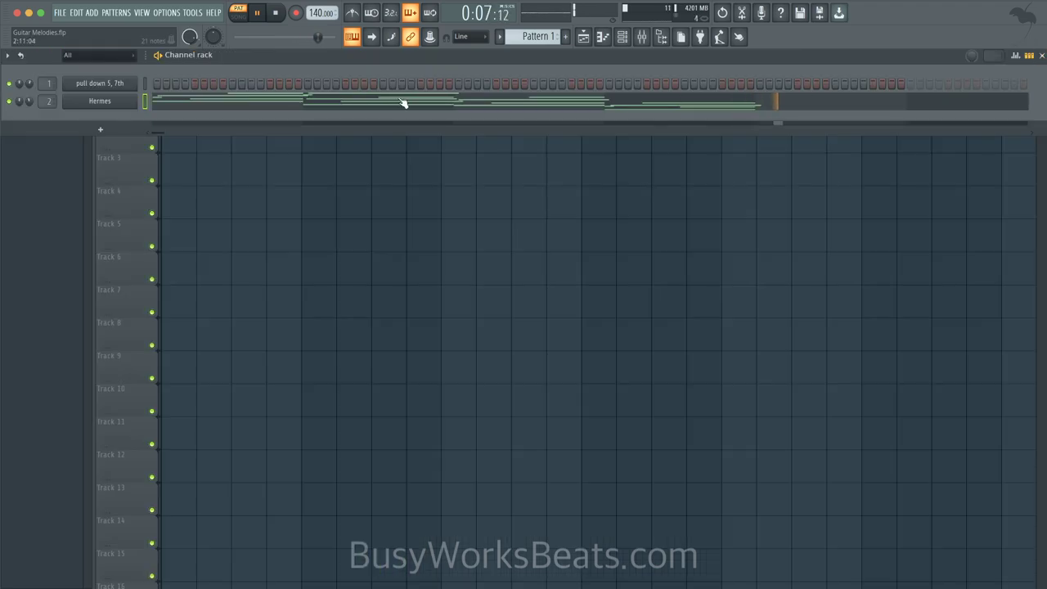
left_click(275, 107)
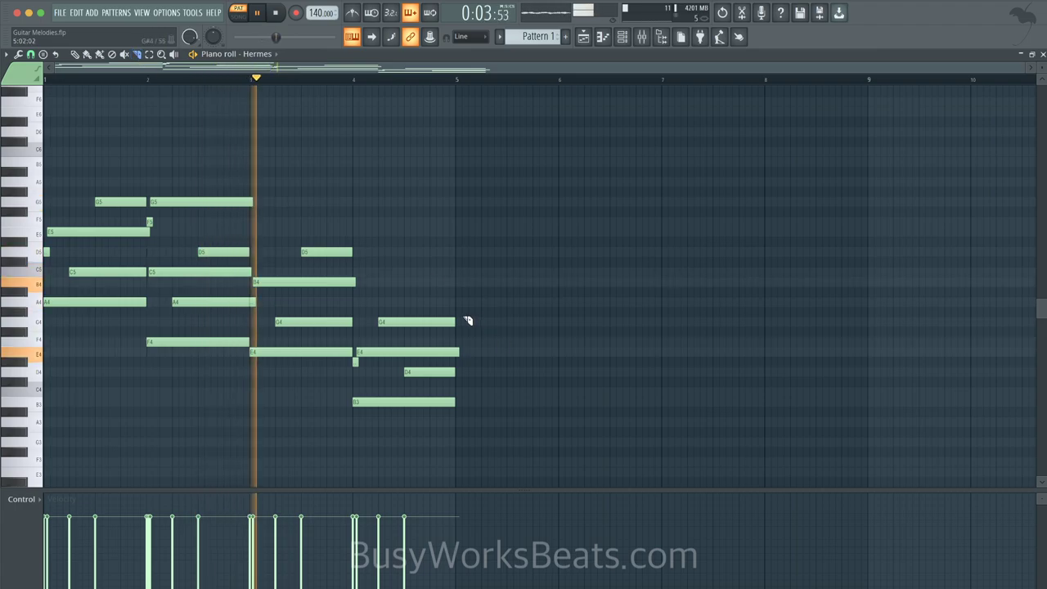
left_click_drag(457, 316, 460, 372)
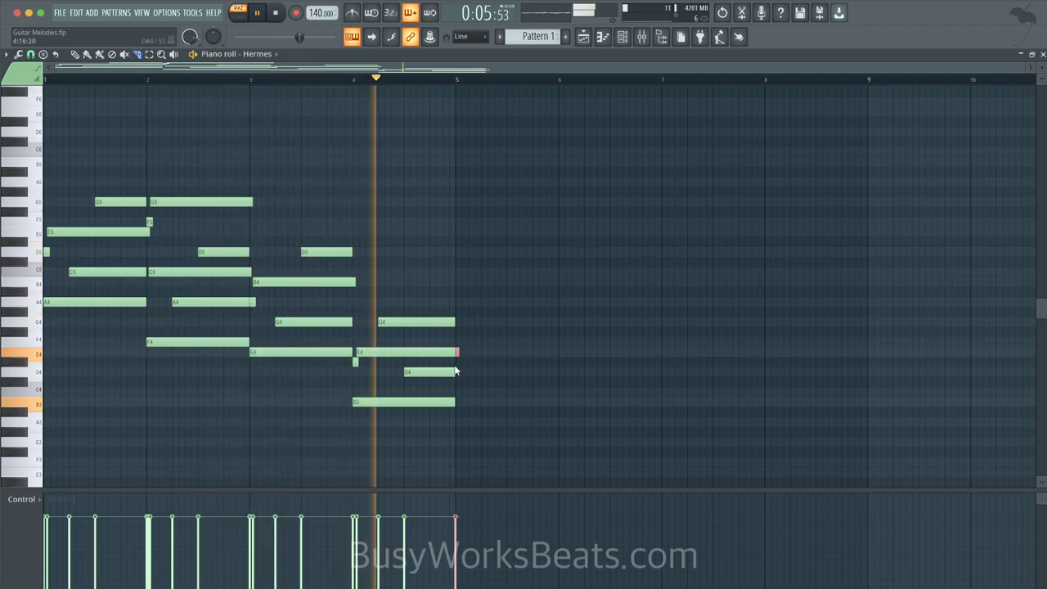
left_click(74, 54)
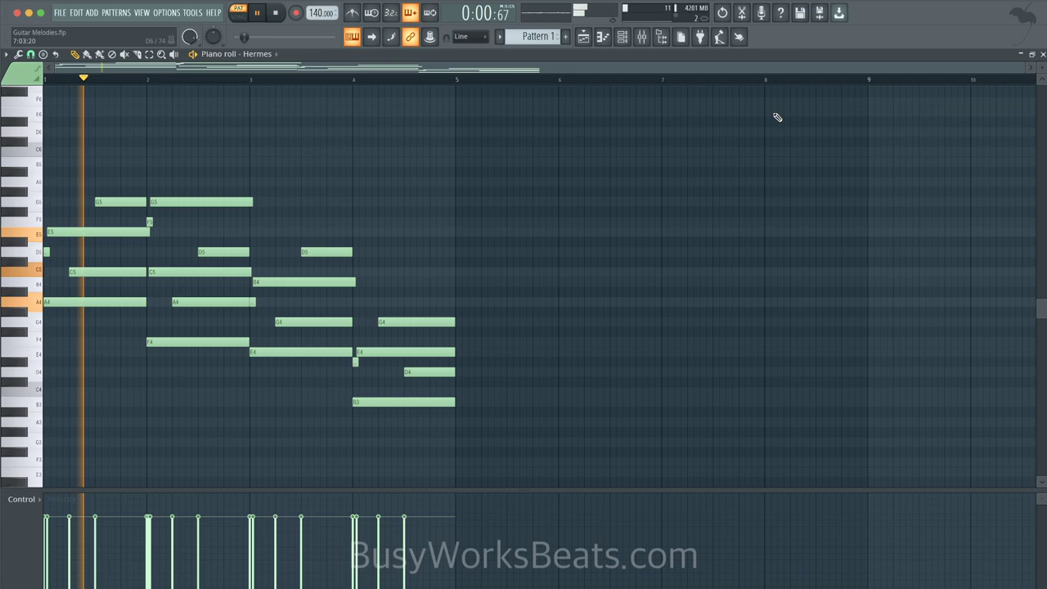
- Transpose the whole Hermes melody up five semitones so the opening A4 becomes D5
key("Up")
key("Up")
key("Up")
key("Up")
key("Up")
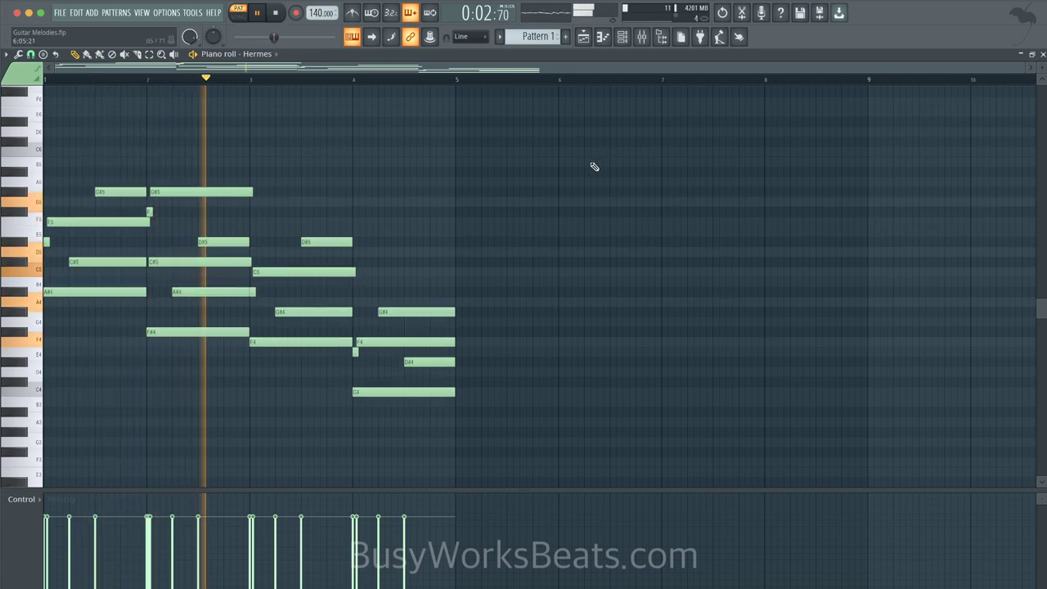
key("space")
key("space")
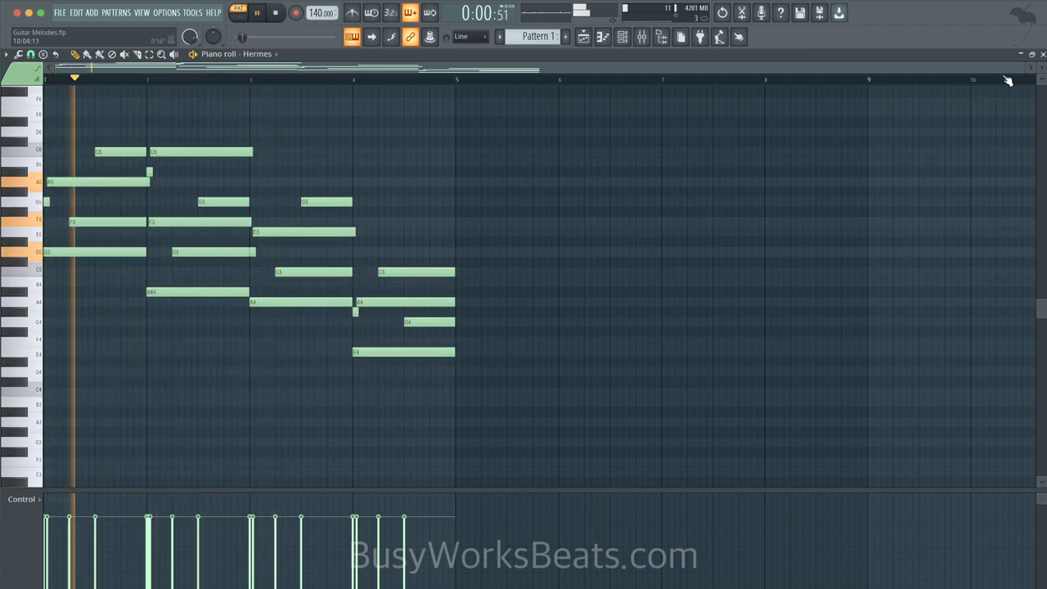
- Load the Guitar - Spread preset from the Guitar folder of the Dark Trap library in Hermes and return to its piano roll
left_click(1042, 54)
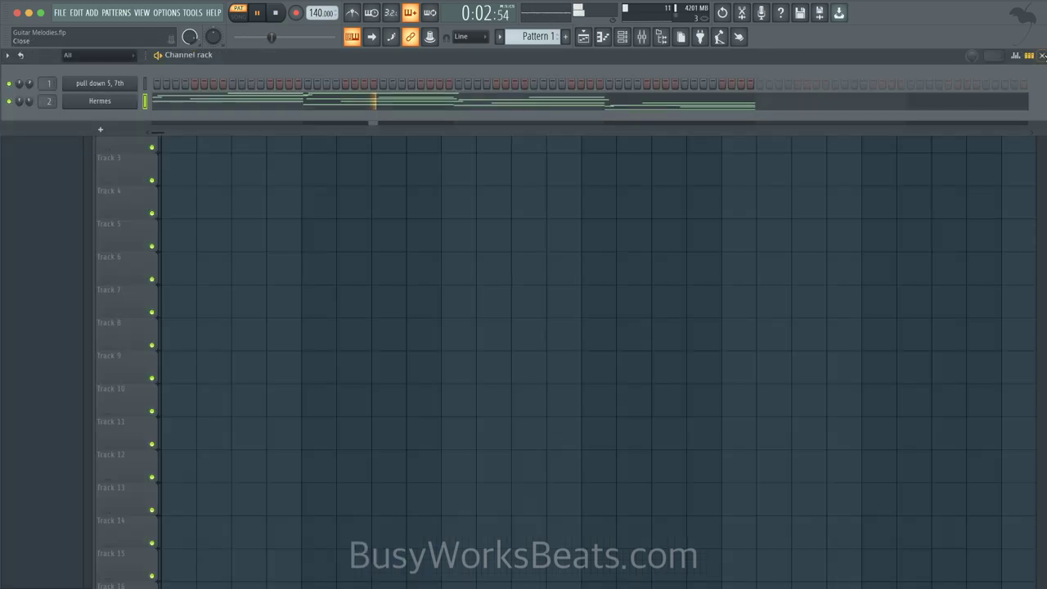
left_click(100, 101)
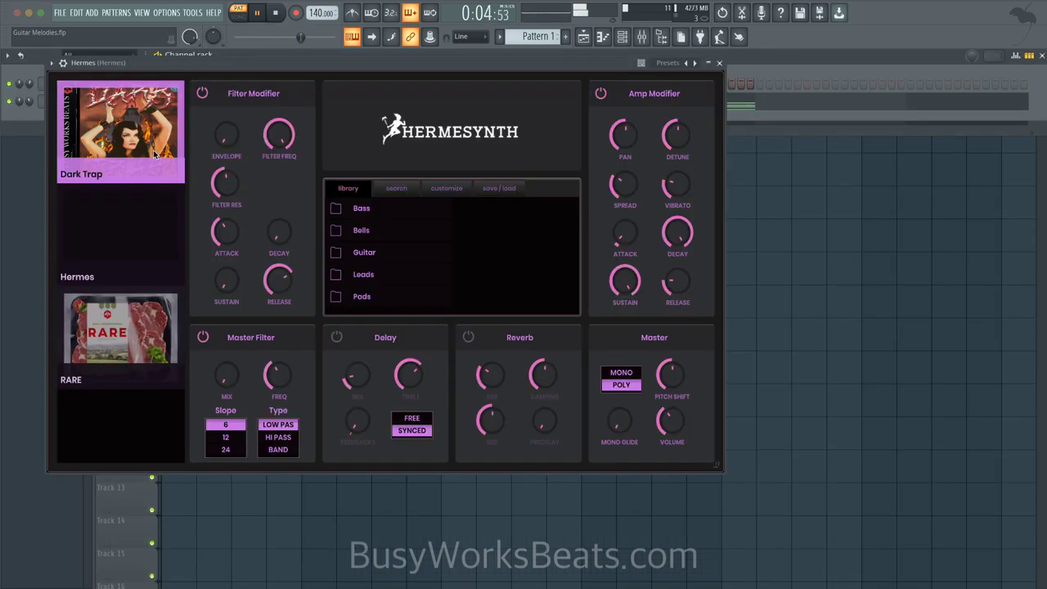
left_click(372, 253)
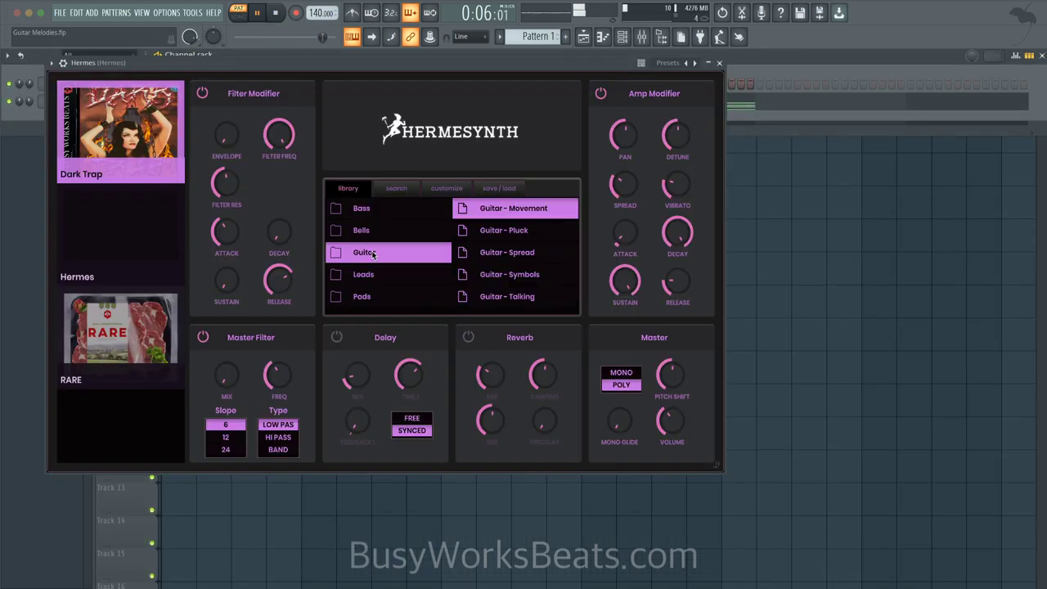
left_click(532, 260)
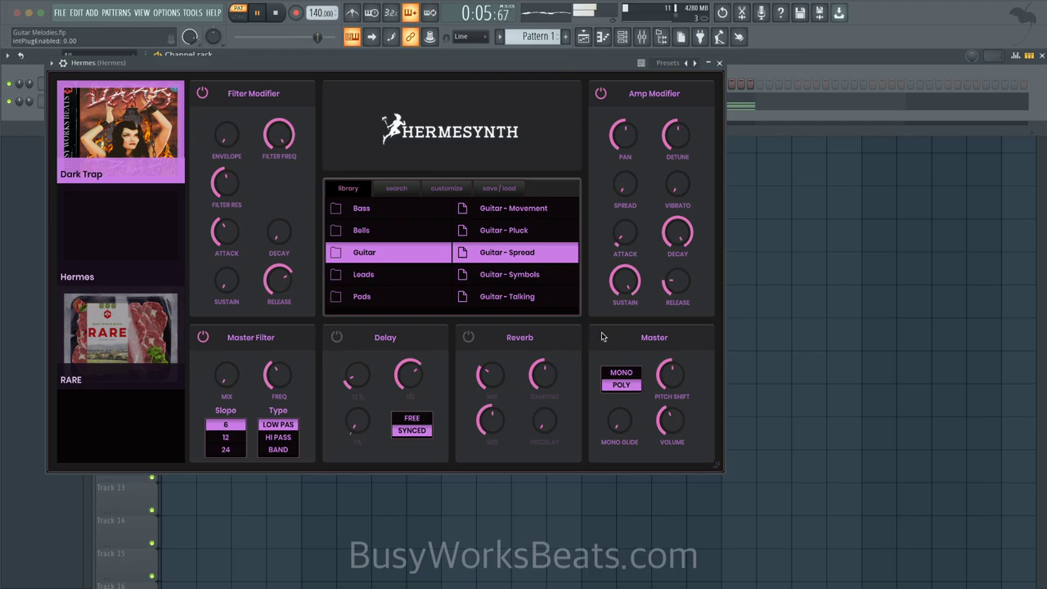
left_click(717, 61)
left_click(280, 100)
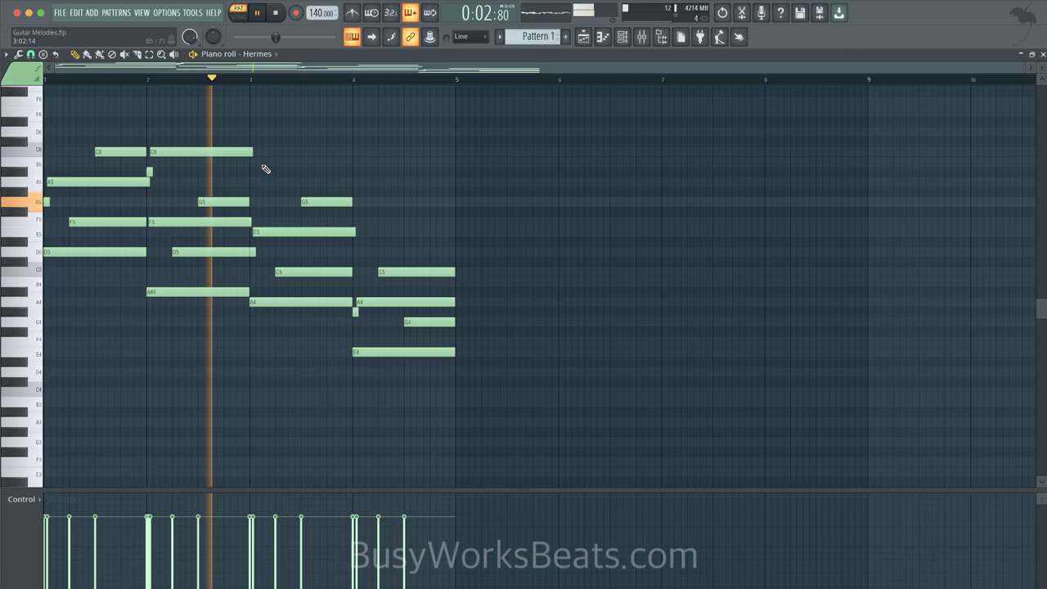
- Try the whole melody one octave higher, then bring it back down an octave
scroll(264, 171, "up", 2)
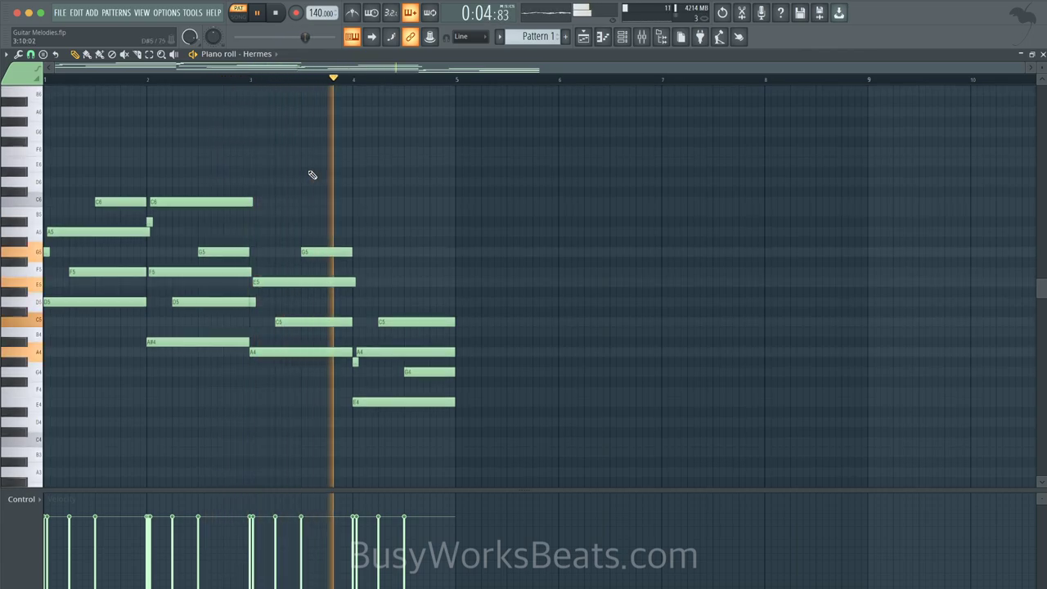
key("ctrl+Up")
scroll(312, 178, "up", 4)
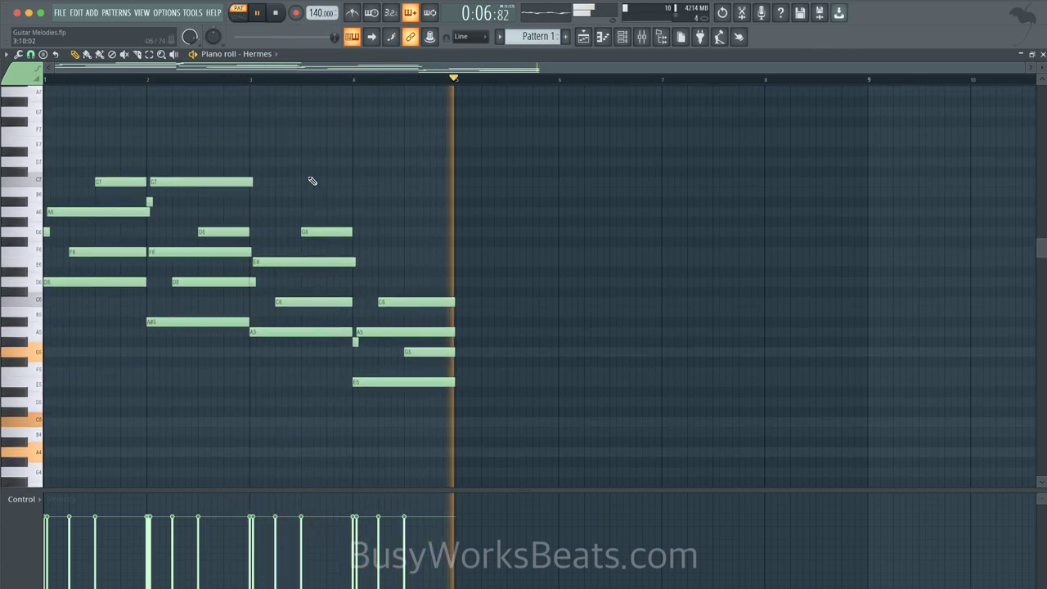
left_click(621, 36)
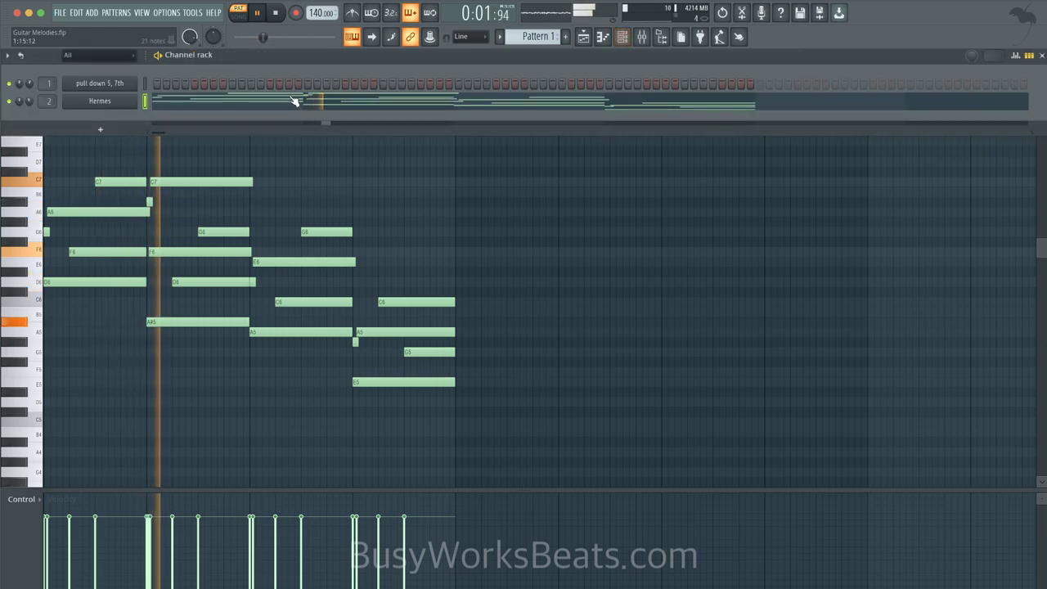
right_click(185, 149)
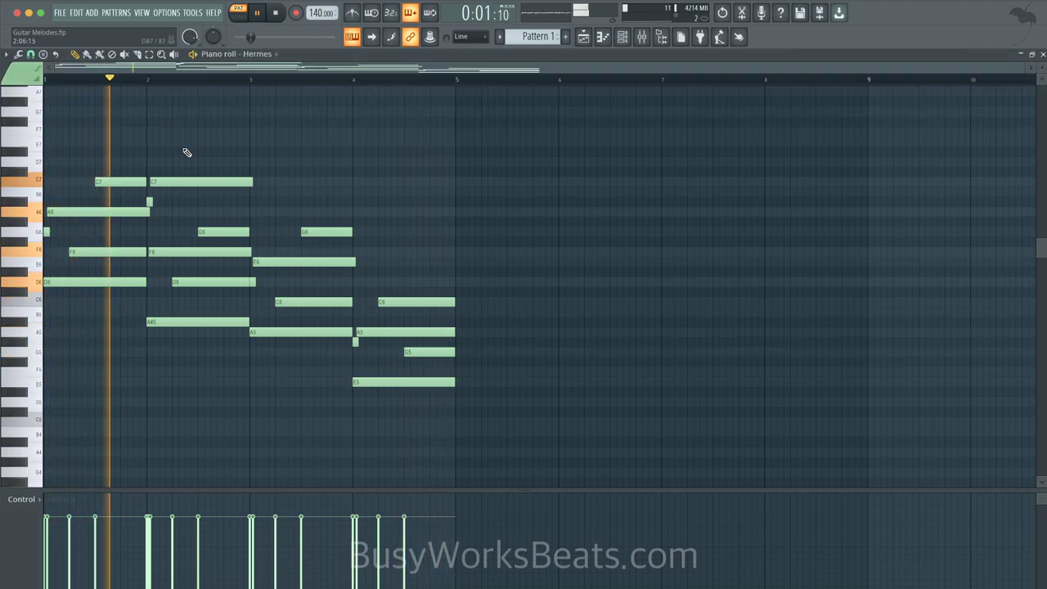
key("ctrl+Down")
- Turn the Hermes Master Filter mix fully up with a lower frequency on the low-pass type, and return to the piano roll
key("F6")
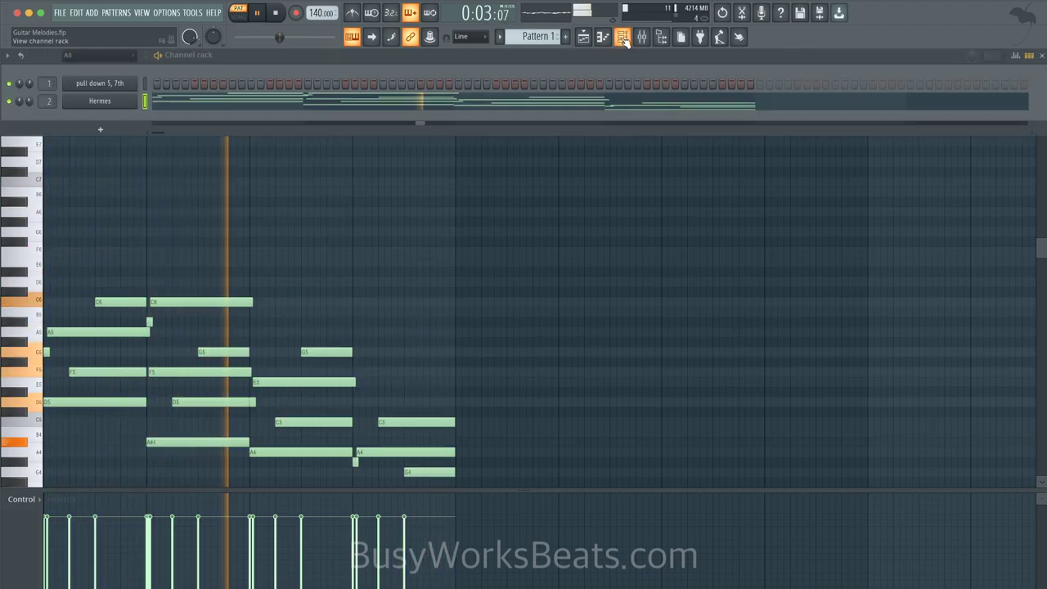
left_click(121, 102)
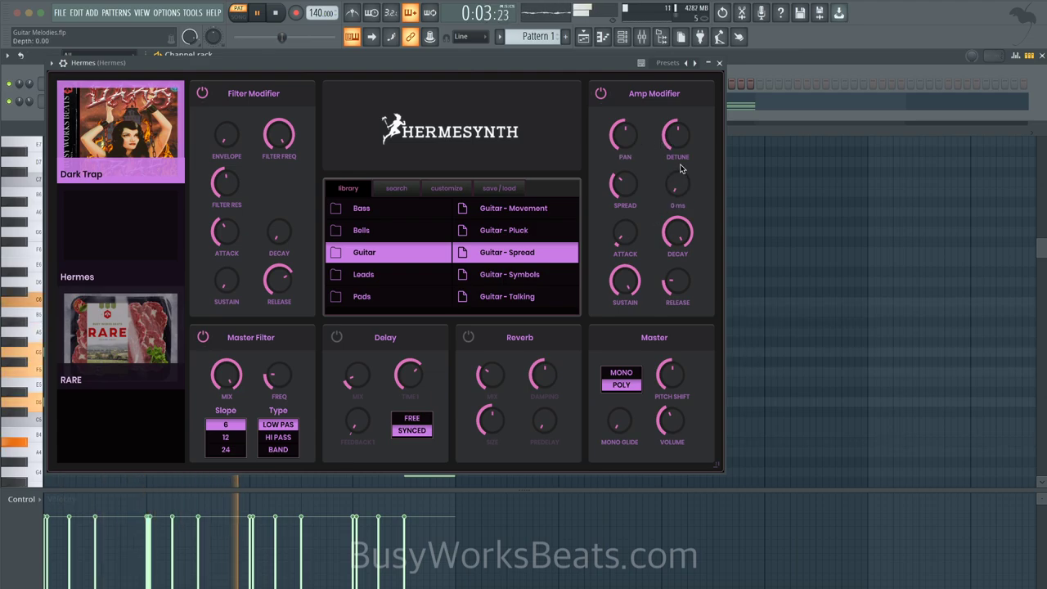
left_click(719, 63)
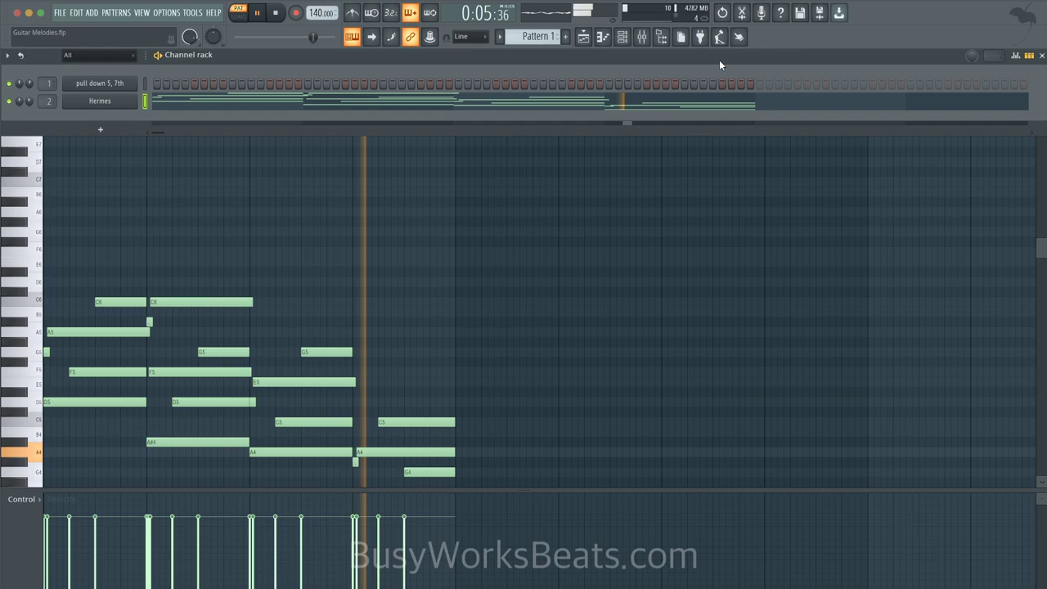
key("F6")
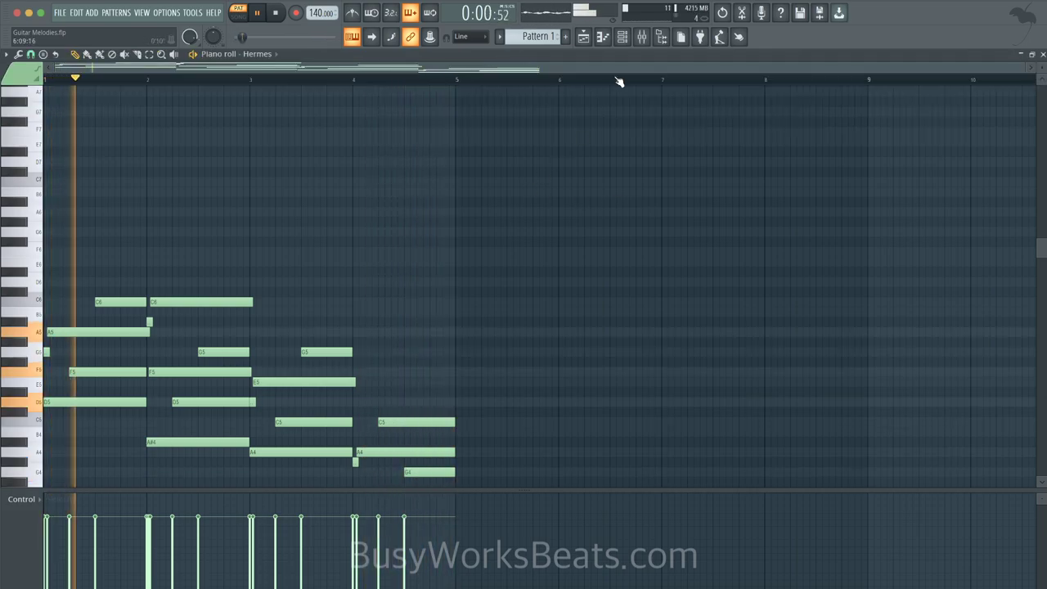